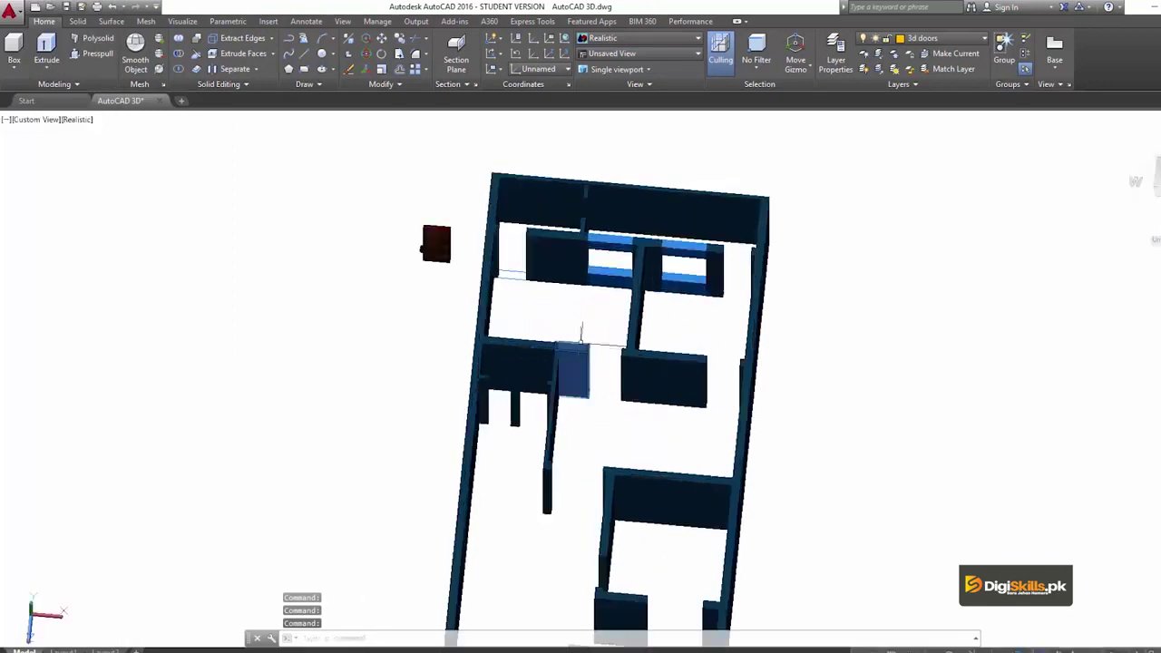
{"action": "scroll", "coordinate": [399, 240], "scroll_direction": "up", "scroll_amount": 2}
{"action": "scroll", "coordinate": [399, 240], "scroll_direction": "up", "scroll_amount": 2}
{"action": "scroll", "coordinate": [398, 240], "scroll_direction": "up", "scroll_amount": 3}
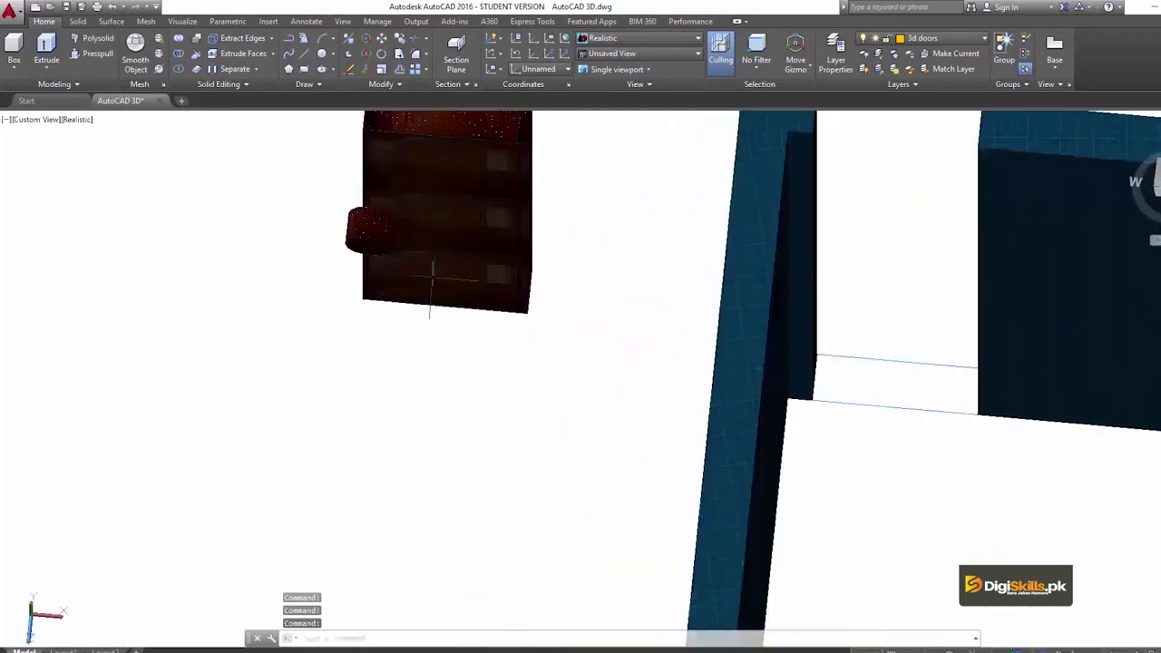
{"action": "scroll", "coordinate": [669, 256], "scroll_direction": "down", "scroll_amount": 2}
{"action": "scroll", "coordinate": [669, 255], "scroll_direction": "down", "scroll_amount": 2}
{"action": "scroll", "coordinate": [669, 256], "scroll_direction": "down", "scroll_amount": 2}
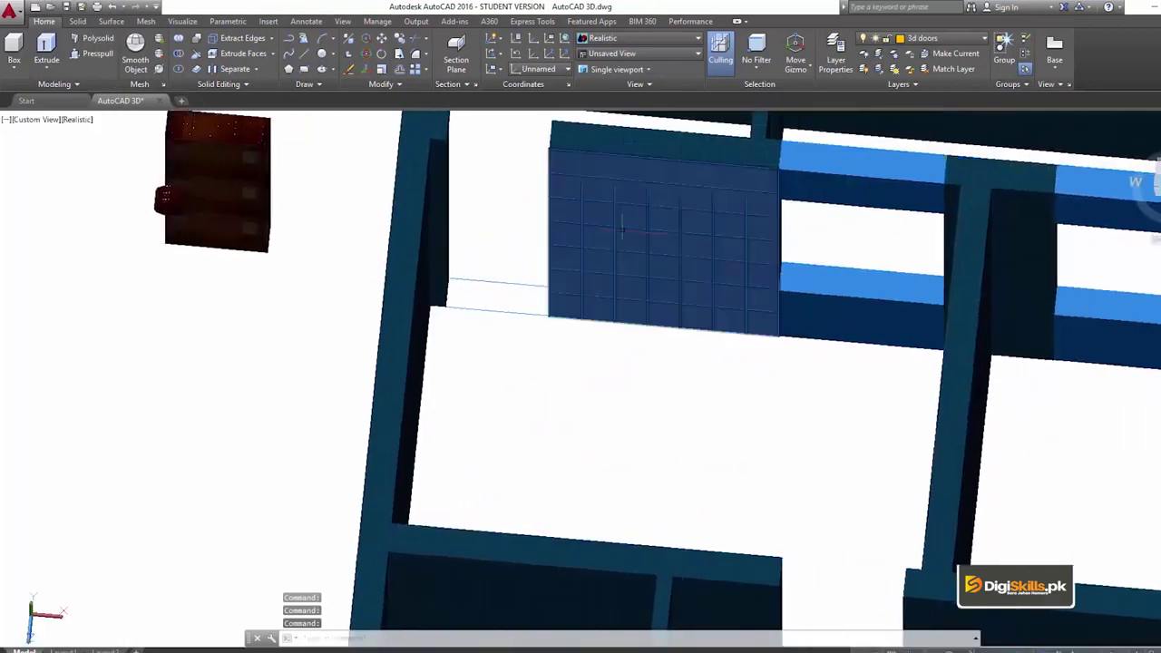
{"action": "scroll", "coordinate": [669, 255], "scroll_direction": "down", "scroll_amount": 2}
{"action": "middle_click_drag", "start_coordinate": [669, 256], "coordinate": [508, 272]}
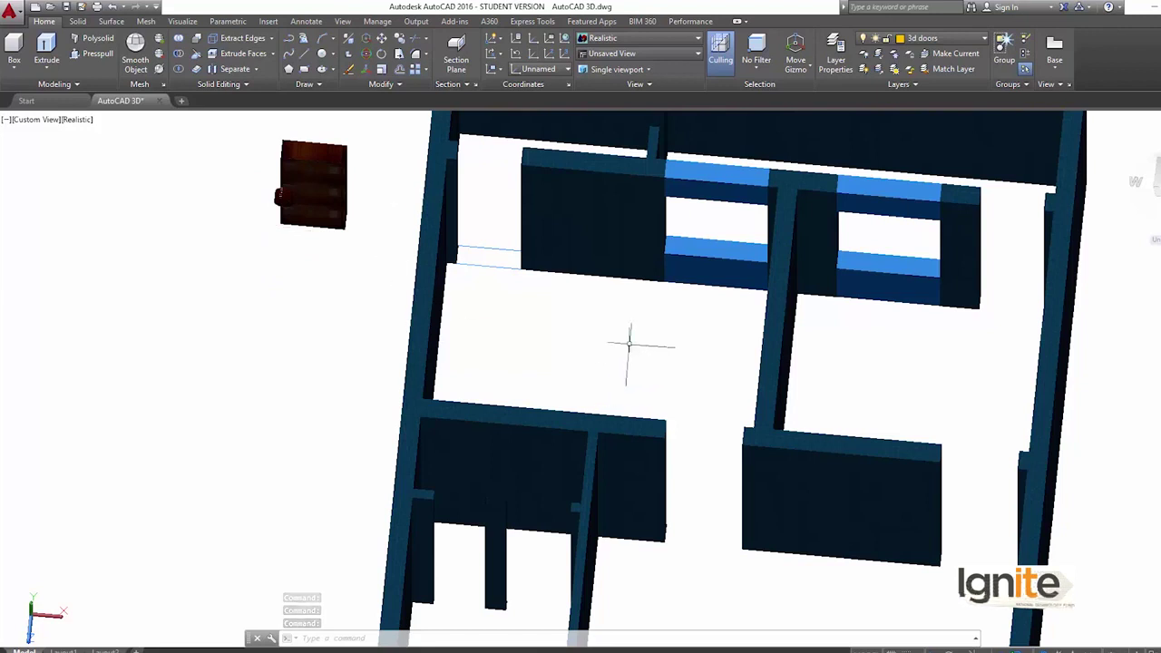
{"action": "middle_click_drag", "start_coordinate": [628, 344], "coordinate": [503, 226]}
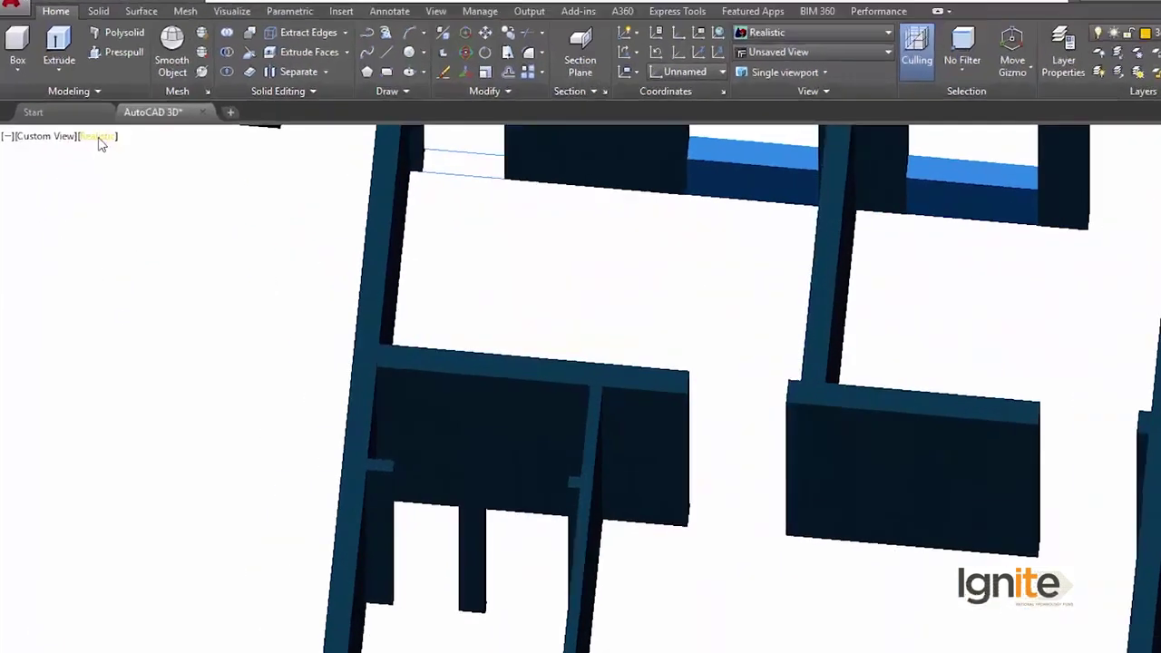
Switch the viewport to the Wireframe visual style and the Top view.
{"action": "left_click", "coordinate": [77, 119]}
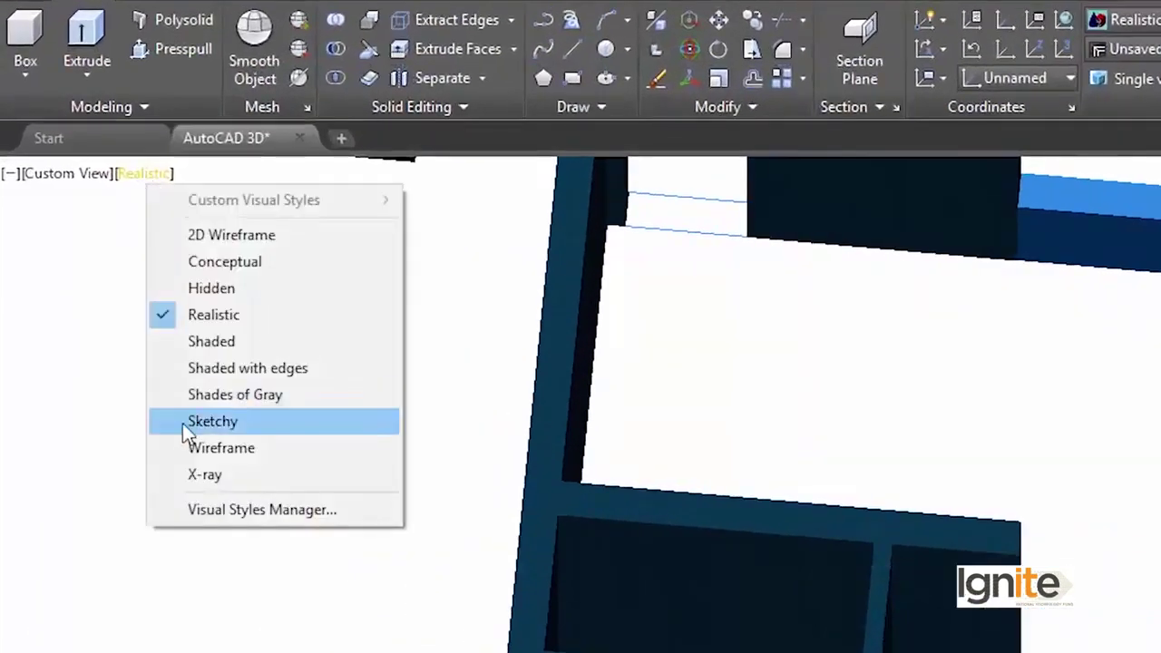
{"action": "left_click", "coordinate": [212, 448]}
{"action": "left_click", "coordinate": [67, 181]}
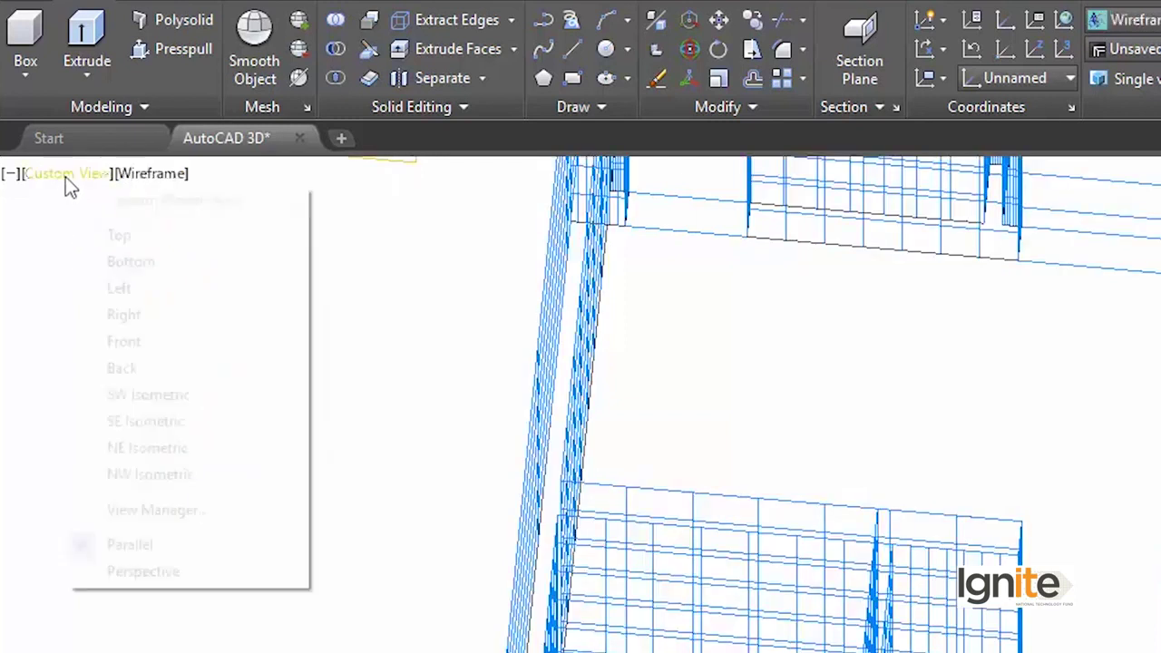
{"action": "left_click", "coordinate": [98, 232]}
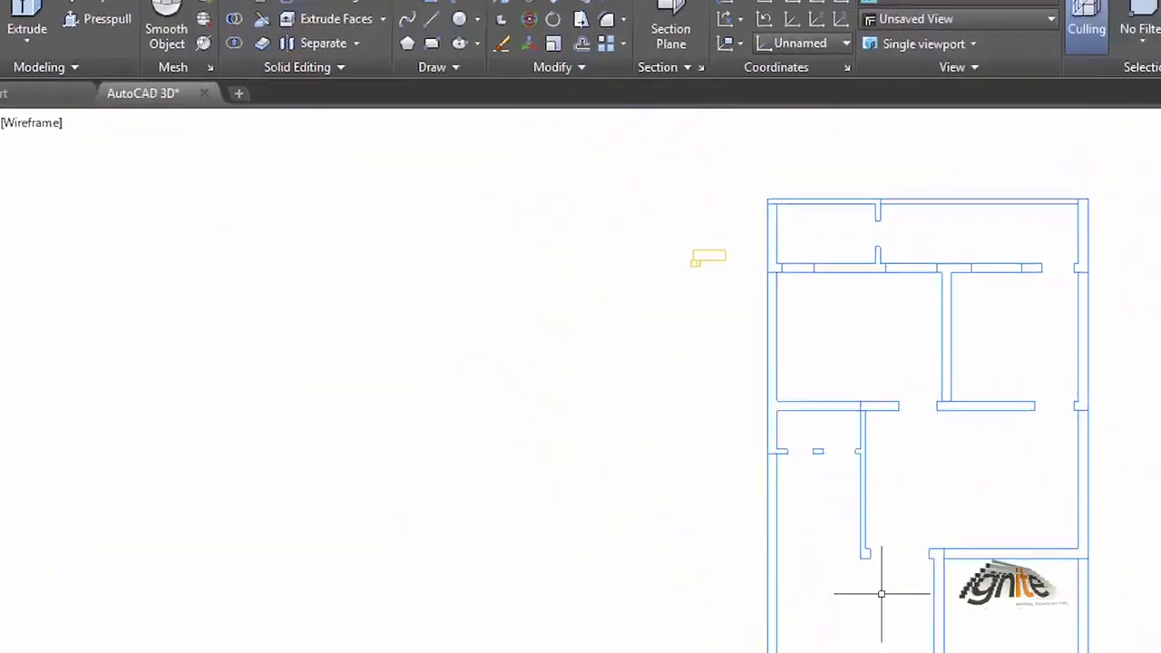
Zoom and pan in on a window opening in the floor plan.
{"action": "scroll", "coordinate": [635, 379], "scroll_direction": "up", "scroll_amount": 3}
{"action": "mouse_move", "coordinate": [647, 381]}
{"action": "middle_mouse_down"}
{"action": "mouse_move", "coordinate": [575, 326]}
{"action": "mouse_move", "coordinate": [520, 320]}
{"action": "middle_mouse_up"}
{"action": "scroll", "coordinate": [614, 329], "scroll_direction": "up", "scroll_amount": 3}
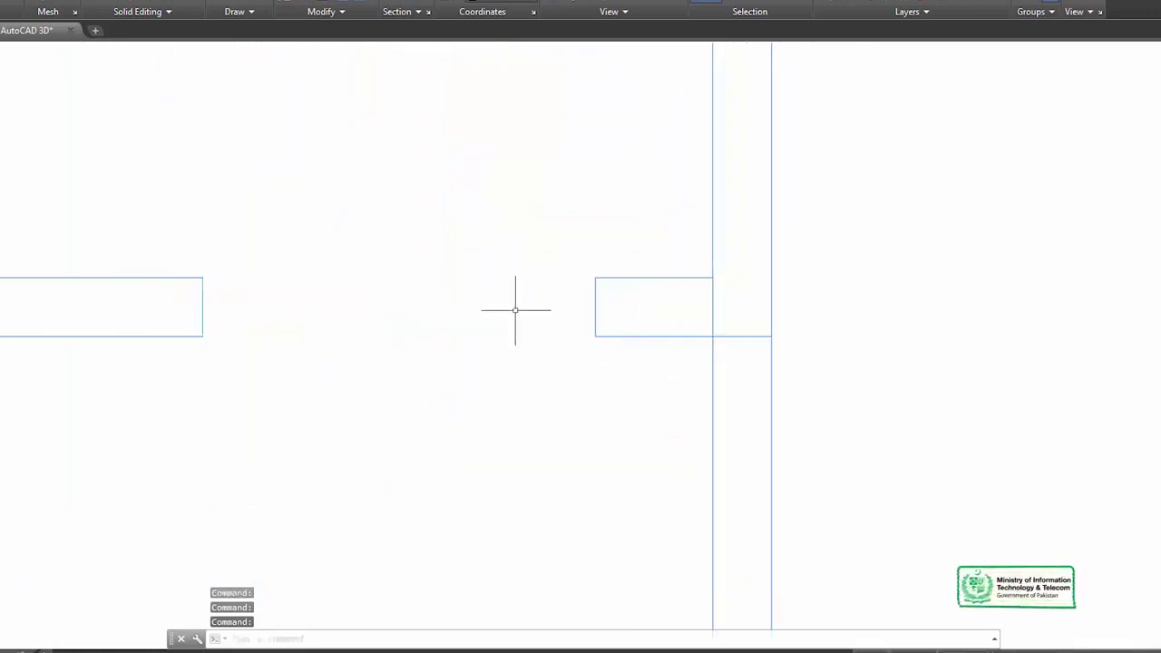
{"action": "scroll", "coordinate": [515, 310], "scroll_direction": "up", "scroll_amount": 1}
{"action": "type", "text": "re"}
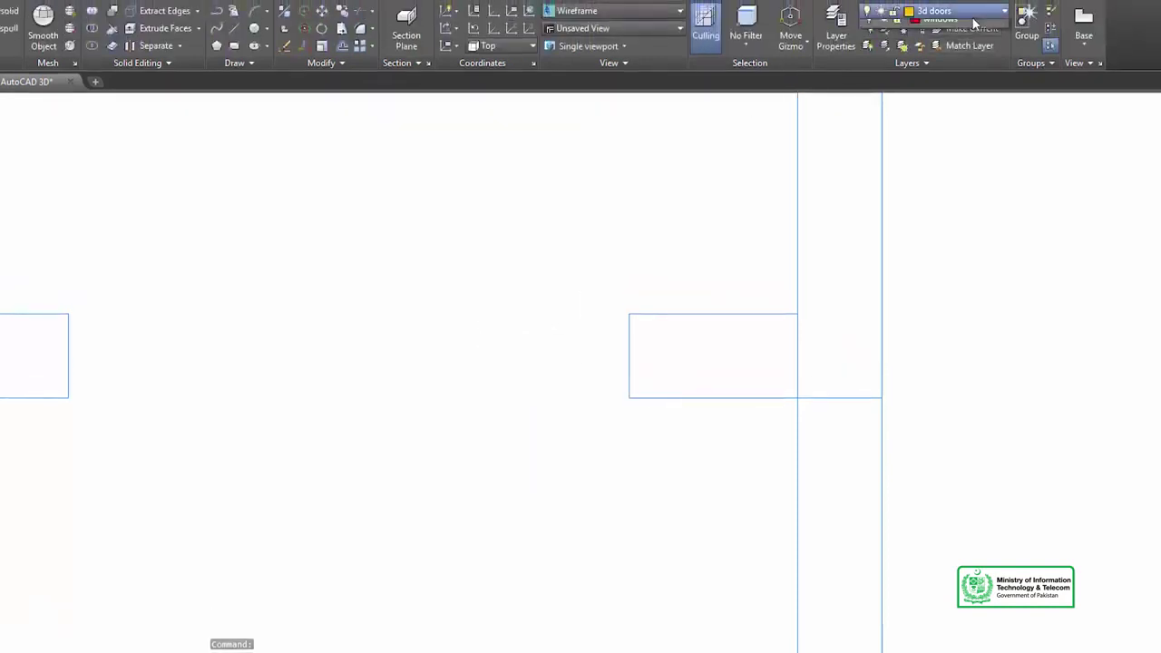
On the Extrude layer, draw a rectangle over the window opening's corners.
{"action": "left_click", "coordinate": [960, 11]}
{"action": "left_click", "coordinate": [940, 98]}
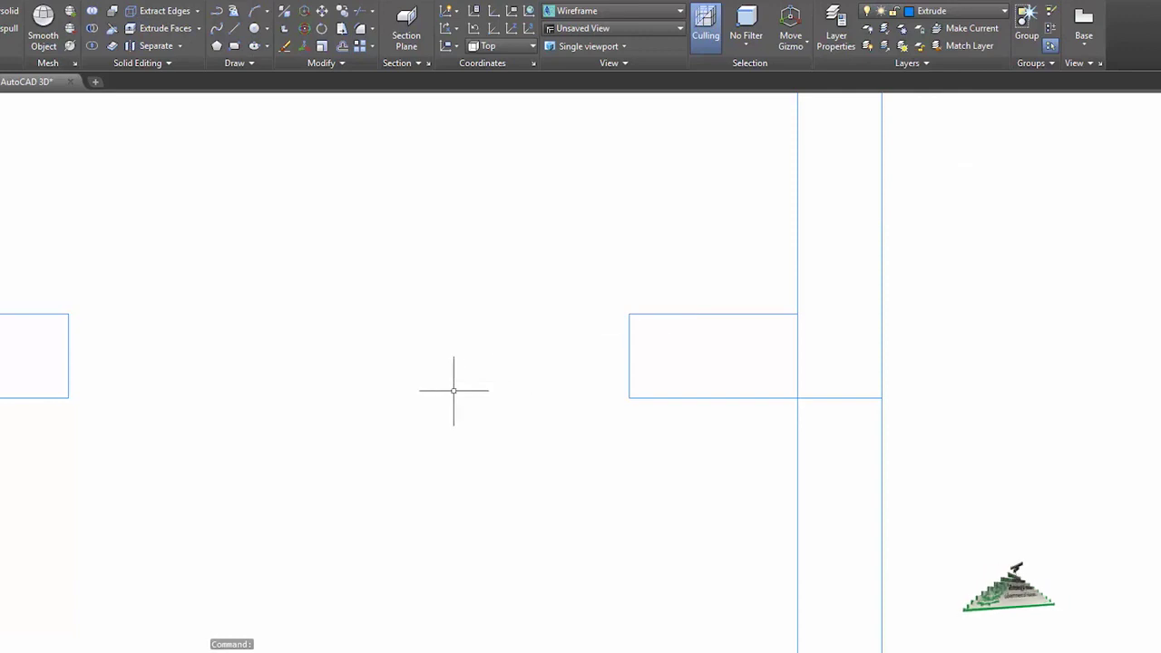
{"action": "key", "text": "Return"}
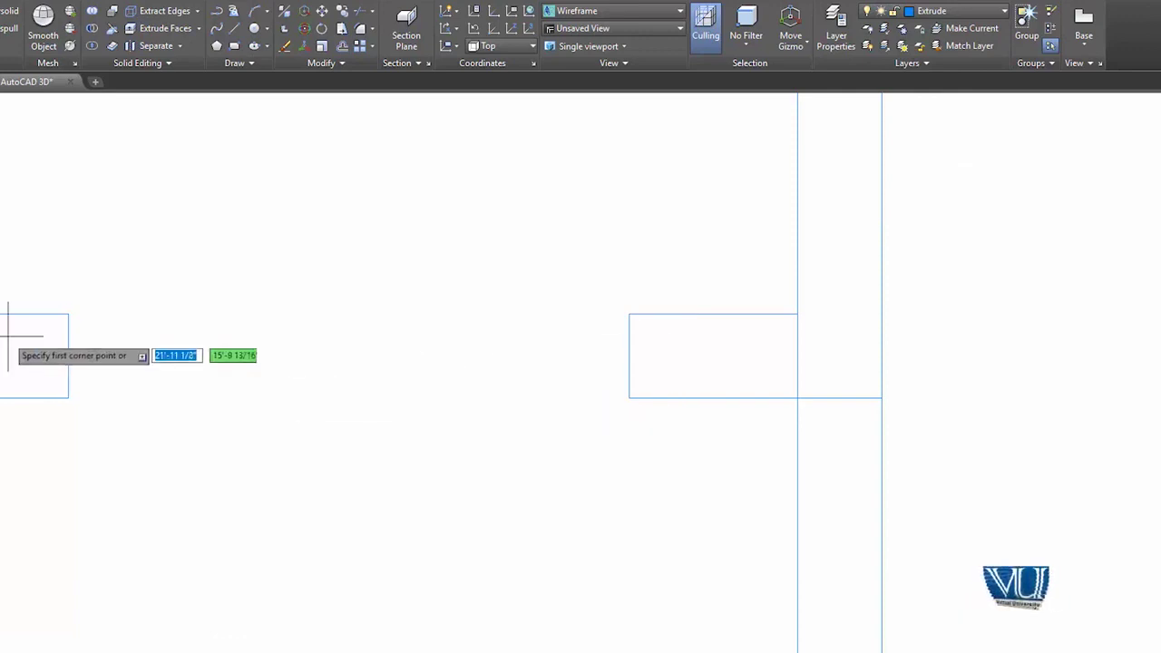
{"action": "left_click", "coordinate": [68, 313]}
{"action": "left_click", "coordinate": [628, 397]}
Copy the window rectangle to a spot above the original.
{"action": "left_click", "coordinate": [427, 397]}
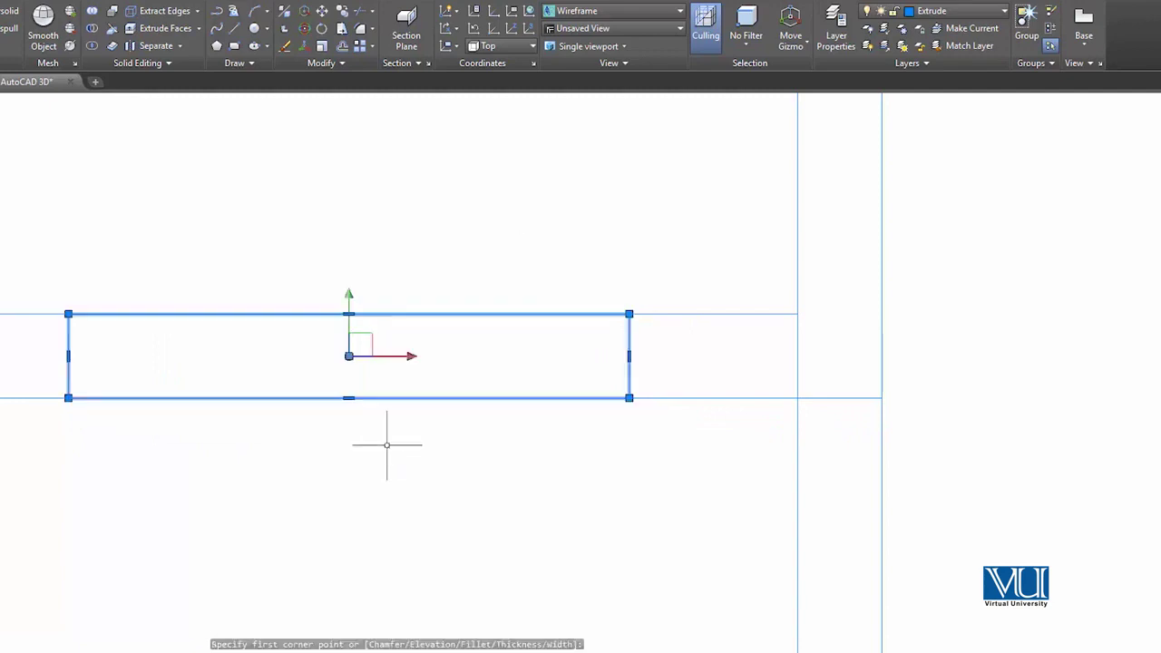
{"action": "type", "text": "co"}
{"action": "key", "text": "Return"}
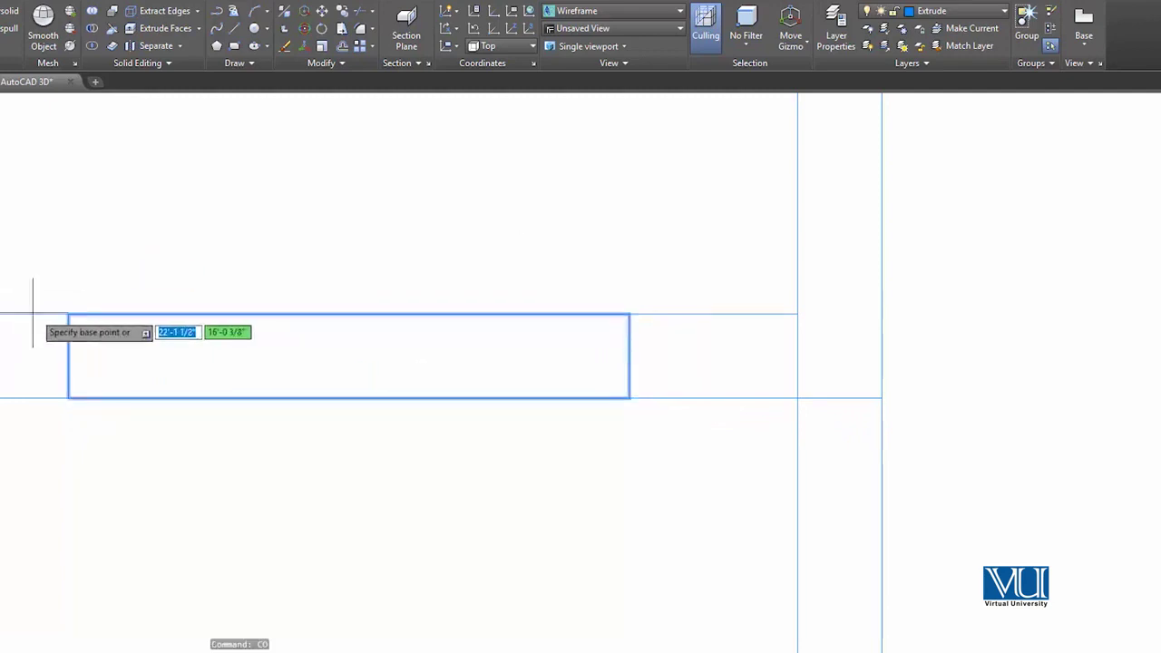
{"action": "left_click", "coordinate": [68, 313]}
{"action": "left_click", "coordinate": [68, 155]}
{"action": "left_click", "coordinate": [68, 198]}
{"action": "key", "text": "ctrl+z"}
Put the copied rectangle on the Window 3d layer, turning it red.
{"action": "left_click", "coordinate": [151, 143]}
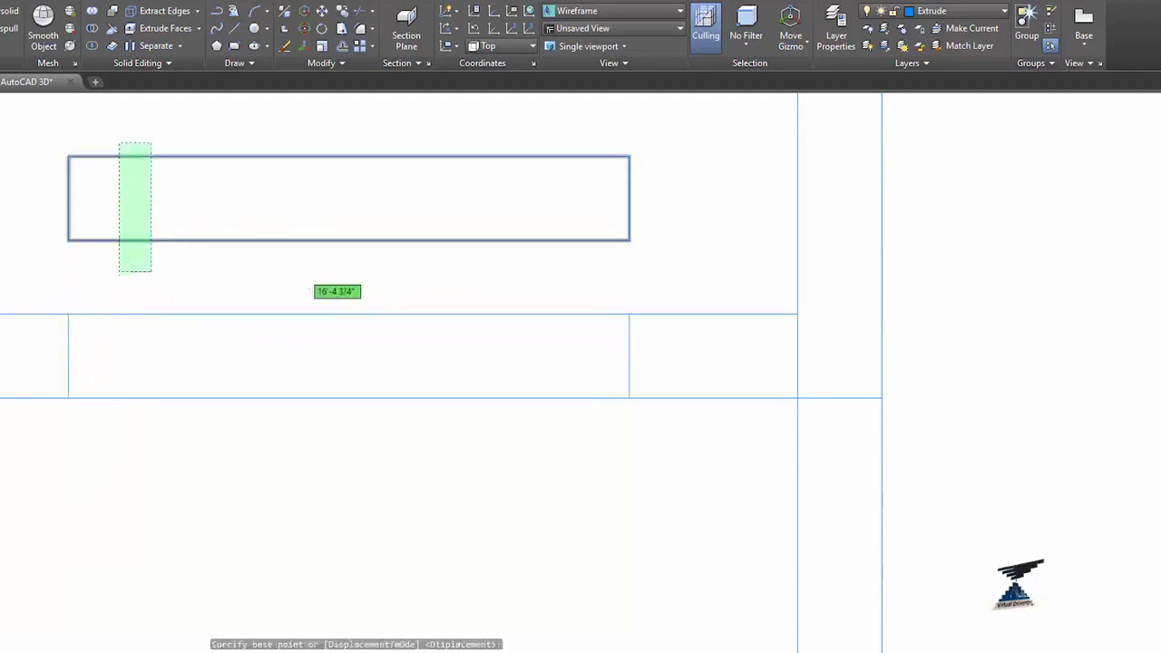
{"action": "left_click", "coordinate": [117, 270]}
{"action": "left_click", "coordinate": [956, 11]}
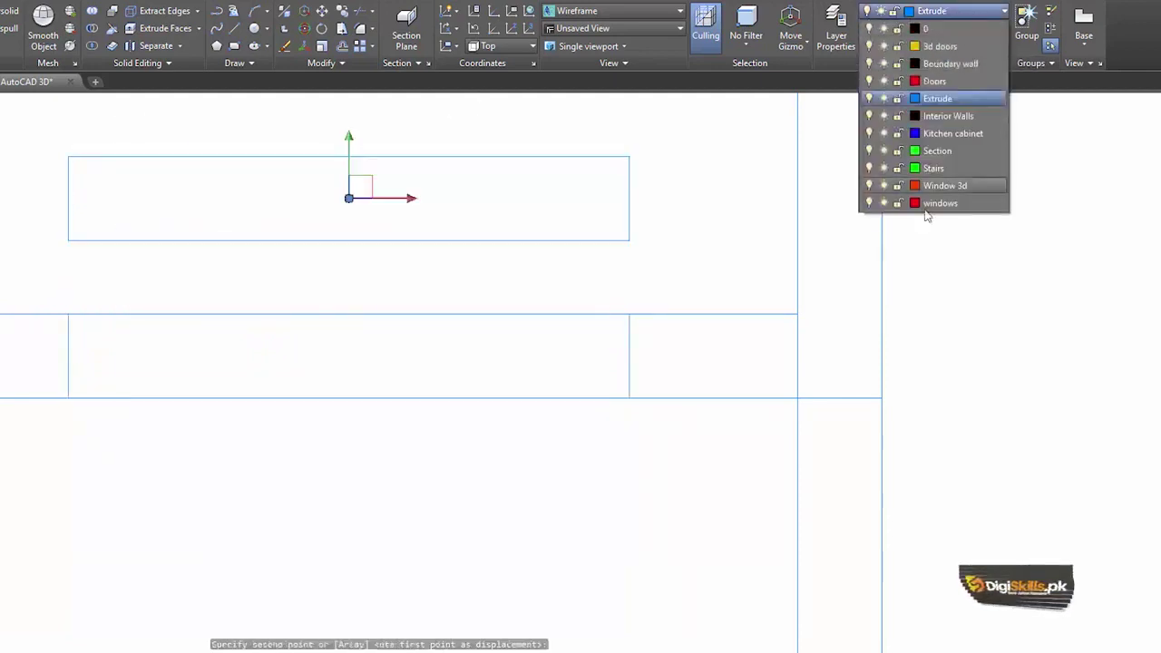
{"action": "left_click", "coordinate": [932, 205]}
{"action": "key", "text": "Escape"}
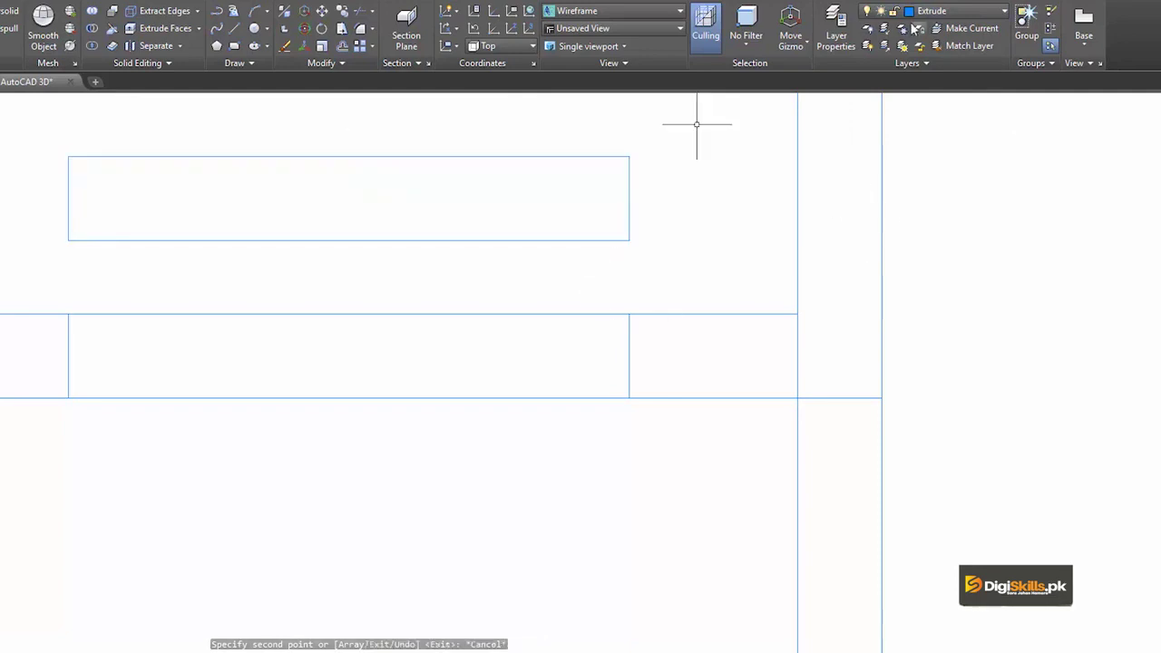
{"action": "left_click_drag", "start_coordinate": [698, 111], "coordinate": [590, 263]}
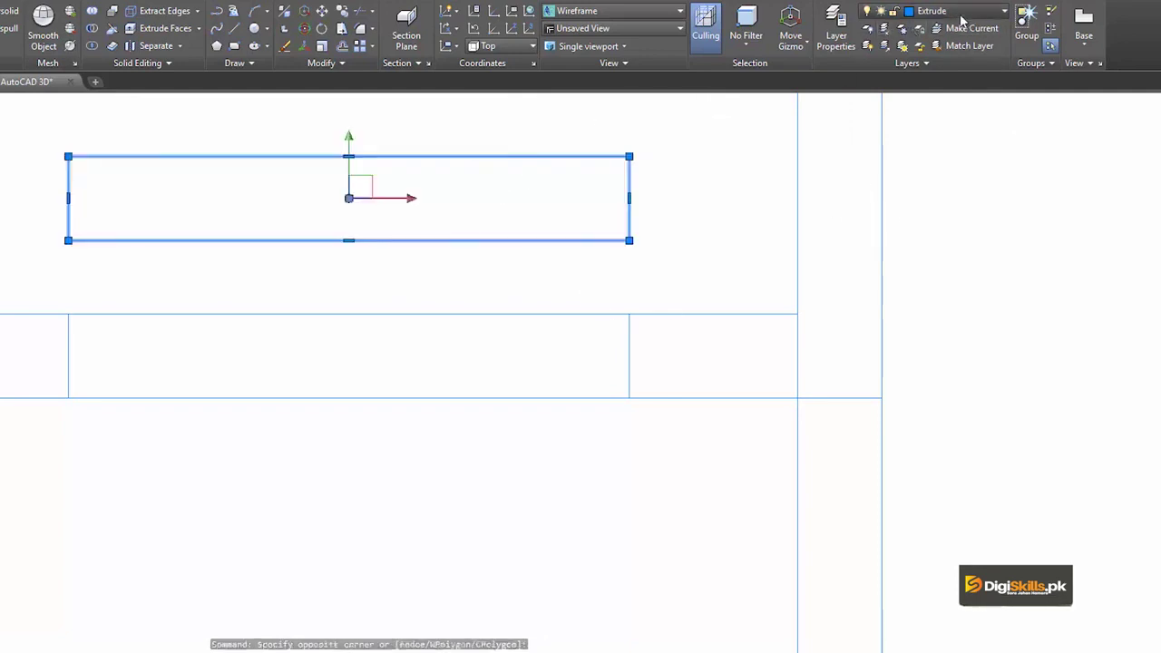
{"action": "left_click", "coordinate": [961, 15]}
{"action": "left_click", "coordinate": [943, 186]}
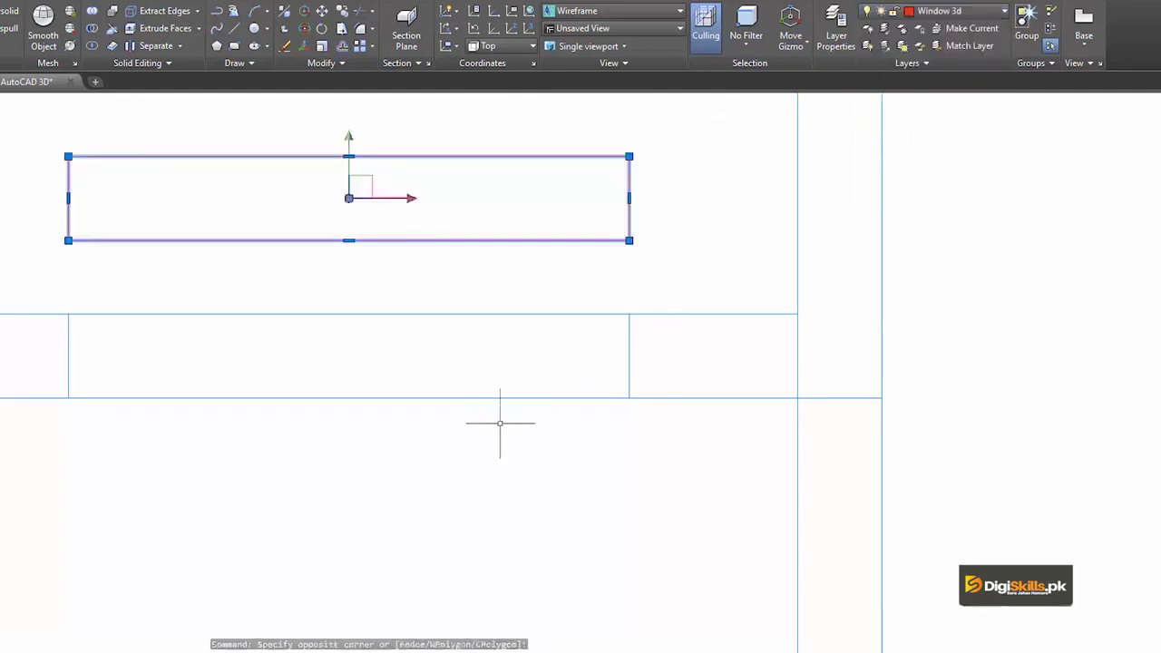
{"action": "key", "text": "Escape"}
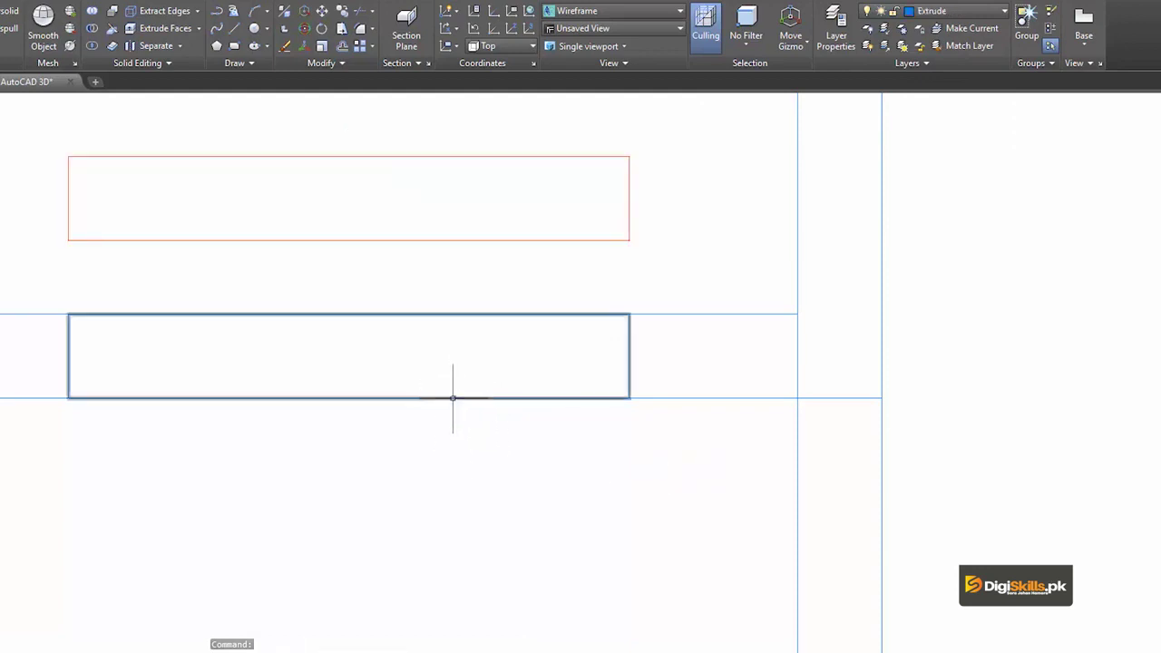
{"action": "left_click", "coordinate": [453, 397]}
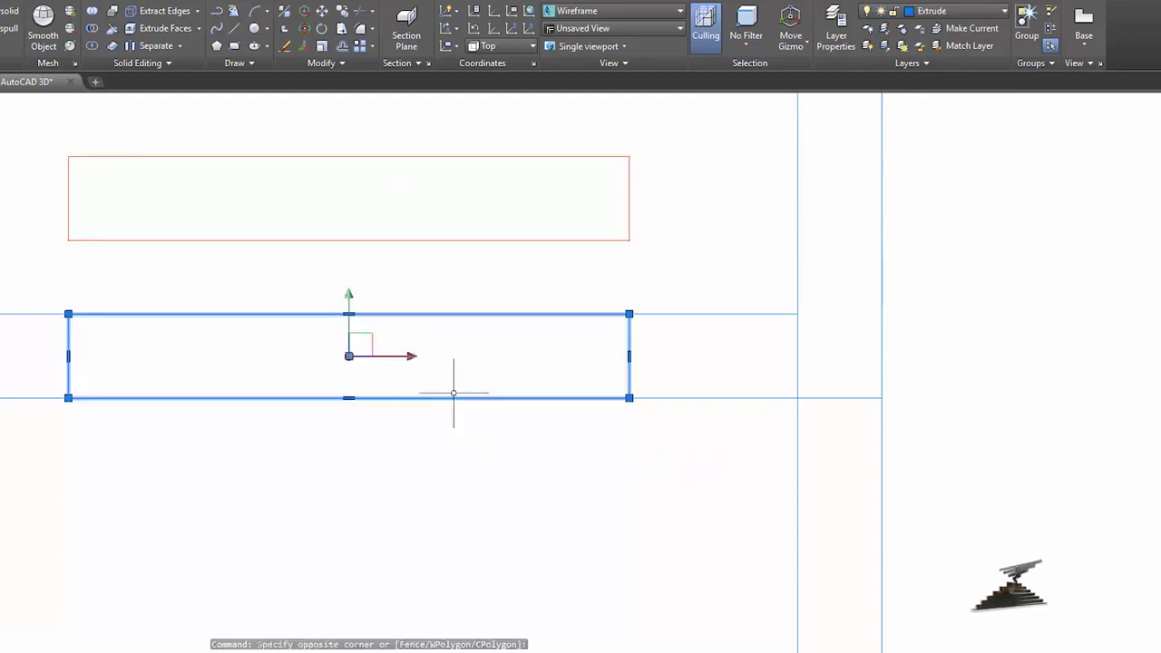
{"action": "key", "text": "Escape"}
Move the red rectangle into empty space clear of the floor plan.
{"action": "mouse_move", "coordinate": [234, 257]}
{"action": "middle_mouse_down"}
{"action": "mouse_move", "coordinate": [329, 324]}
{"action": "mouse_move", "coordinate": [267, 234]}
{"action": "middle_mouse_up"}
{"action": "scroll", "coordinate": [329, 324], "scroll_direction": "down", "scroll_amount": 2}
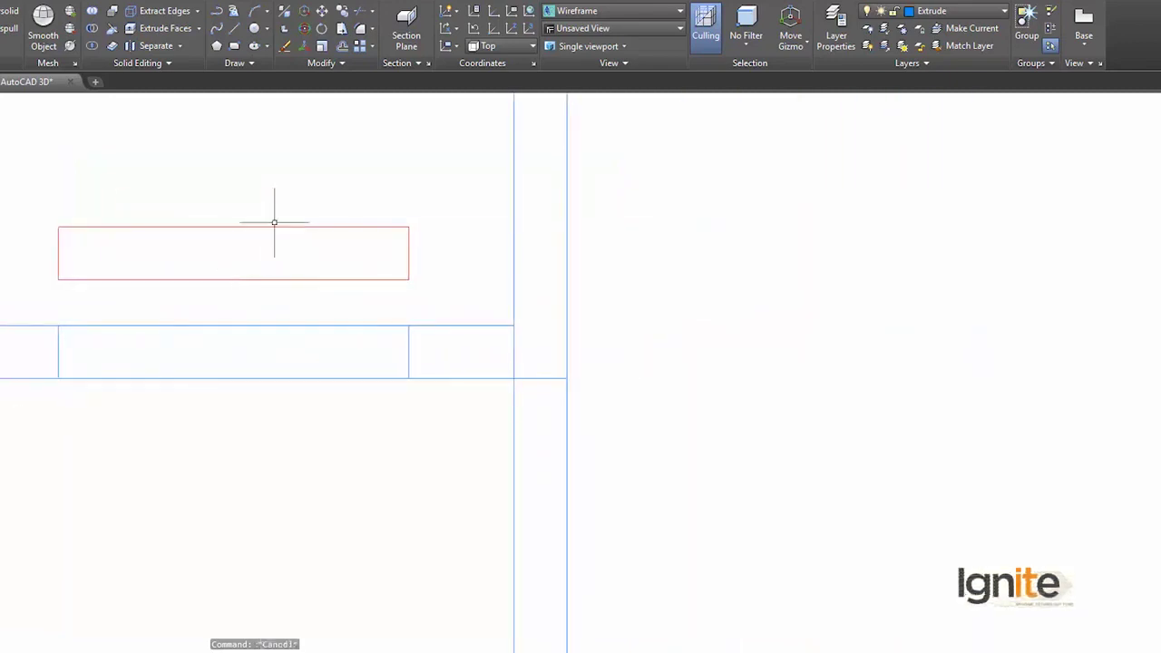
{"action": "left_click", "coordinate": [275, 226]}
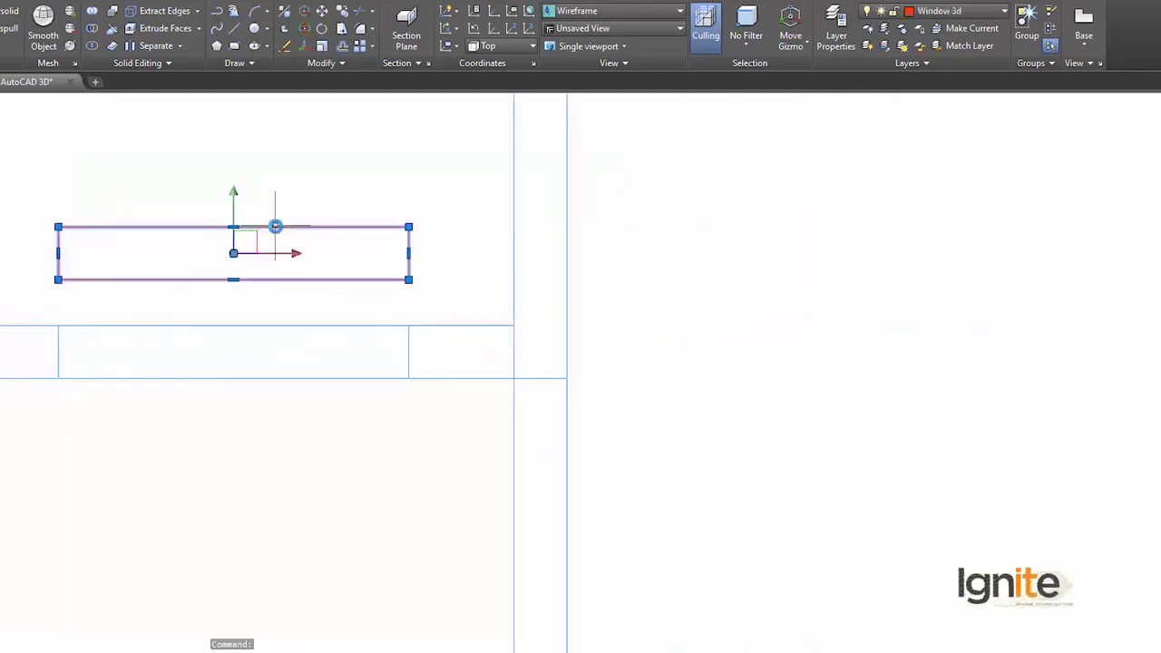
{"action": "type", "text": "m"}
{"action": "key", "text": "Return"}
{"action": "left_click", "coordinate": [408, 252]}
{"action": "scroll", "coordinate": [704, 249], "scroll_direction": "down", "scroll_amount": 5}
{"action": "middle_click_drag", "start_coordinate": [705, 250], "coordinate": [428, 245]}
{"action": "left_click", "coordinate": [612, 258]}
{"action": "scroll", "coordinate": [612, 258], "scroll_direction": "up", "scroll_amount": 5}
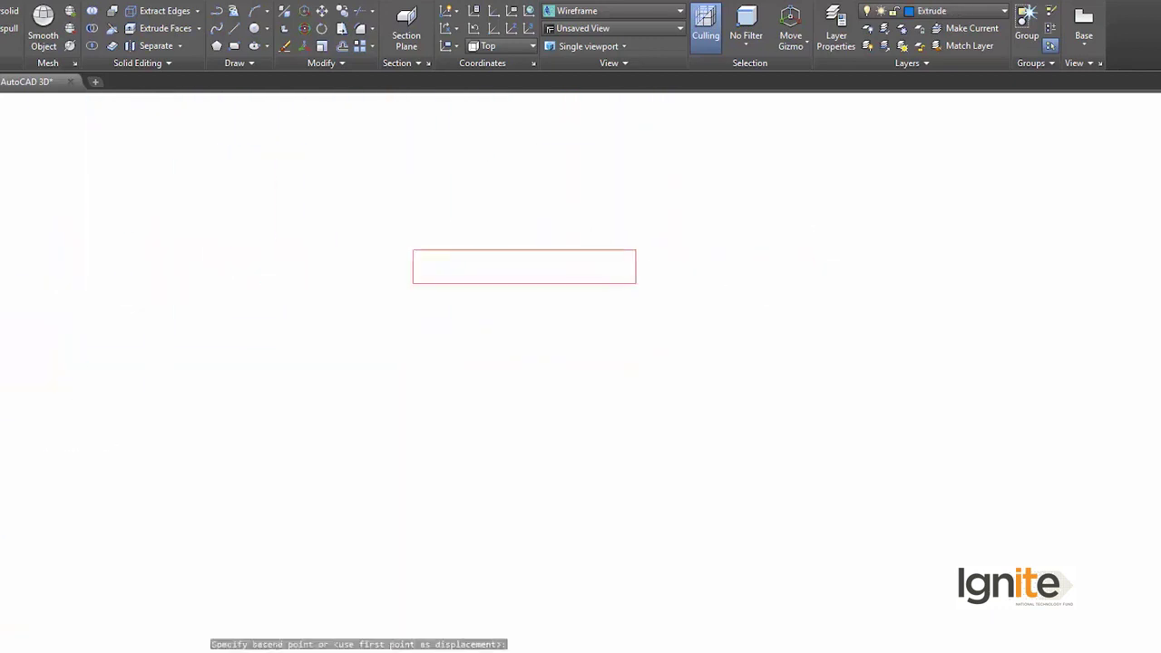
{"action": "scroll", "coordinate": [607, 262], "scroll_direction": "down", "scroll_amount": 4}
{"action": "scroll", "coordinate": [541, 263], "scroll_direction": "up", "scroll_amount": 2}
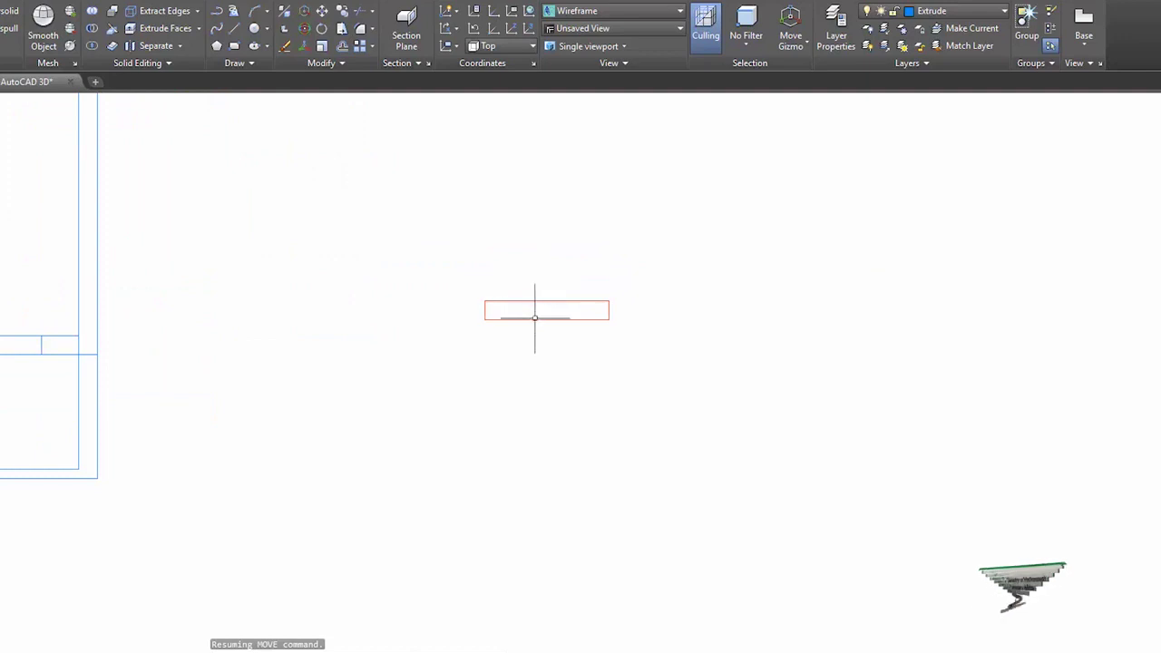
{"action": "scroll", "coordinate": [537, 319], "scroll_direction": "up", "scroll_amount": 3}
Extrude the red window rectangle 6' high with the XT command.
{"action": "type", "text": "xt"}
{"action": "key", "text": "Return"}
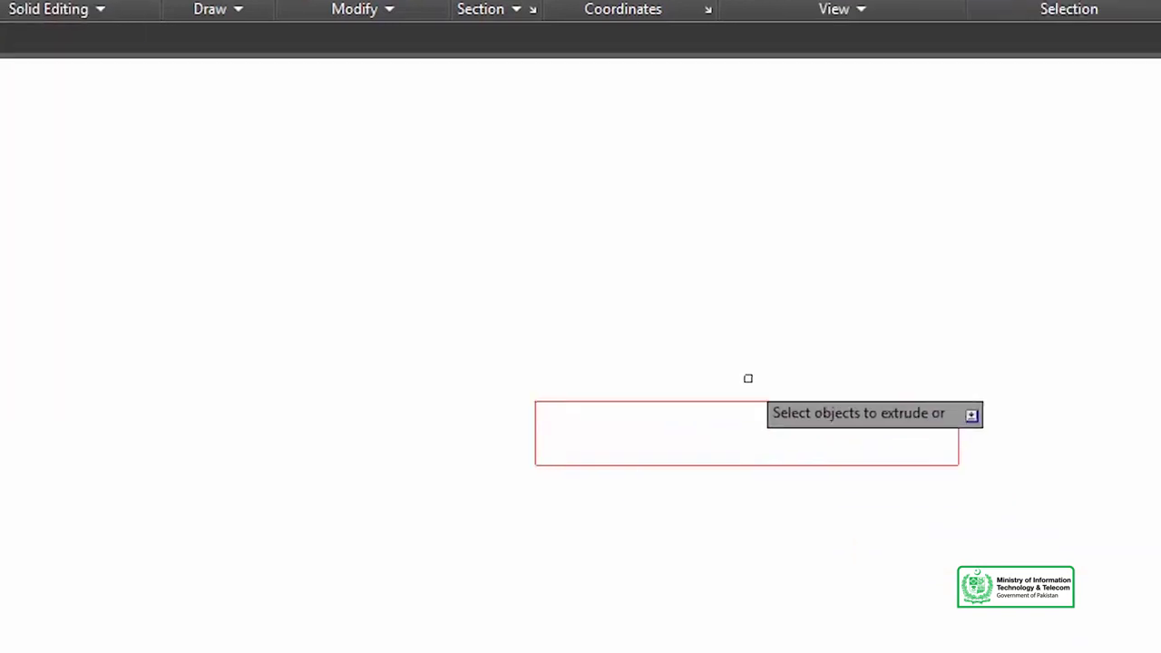
{"action": "left_click", "coordinate": [557, 341]}
{"action": "key", "text": "Return"}
{"action": "type", "text": "6'"}
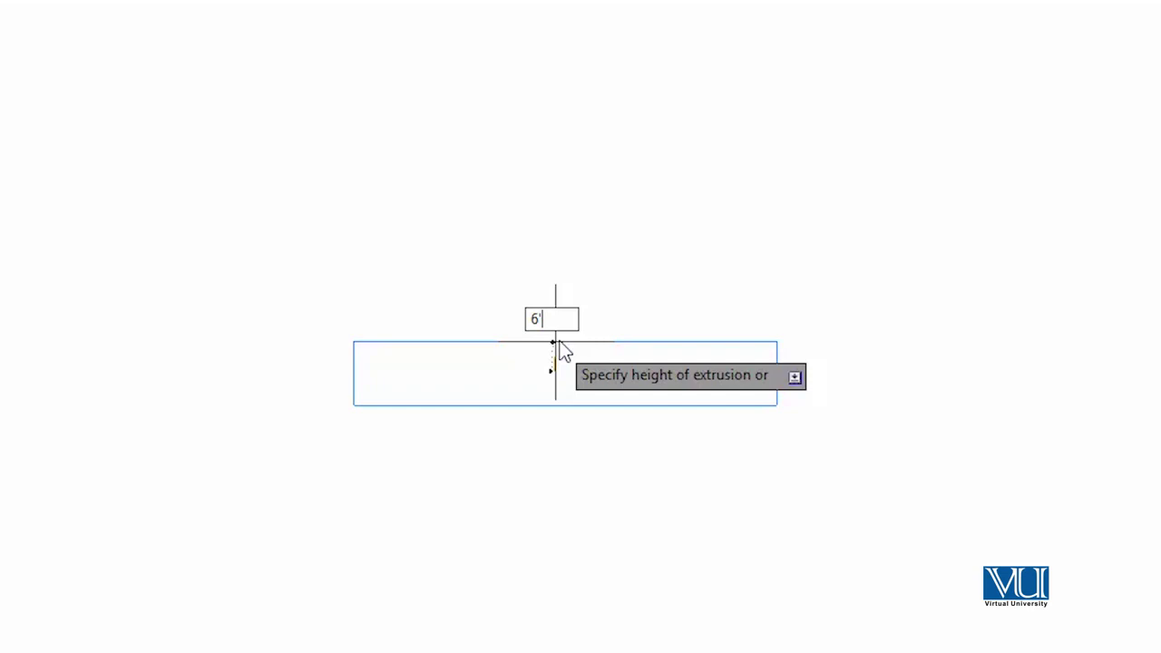
{"action": "key", "text": "Return"}
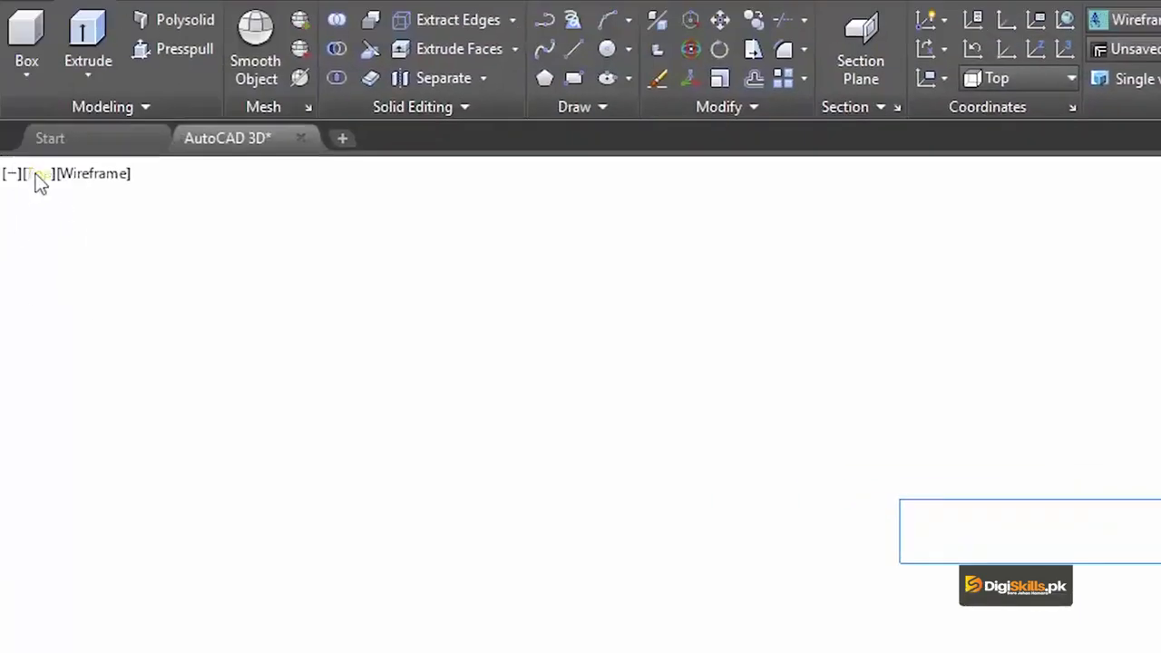
Switch to the Front view and centre the window solid's rectangle on screen.
{"action": "left_click", "coordinate": [38, 178]}
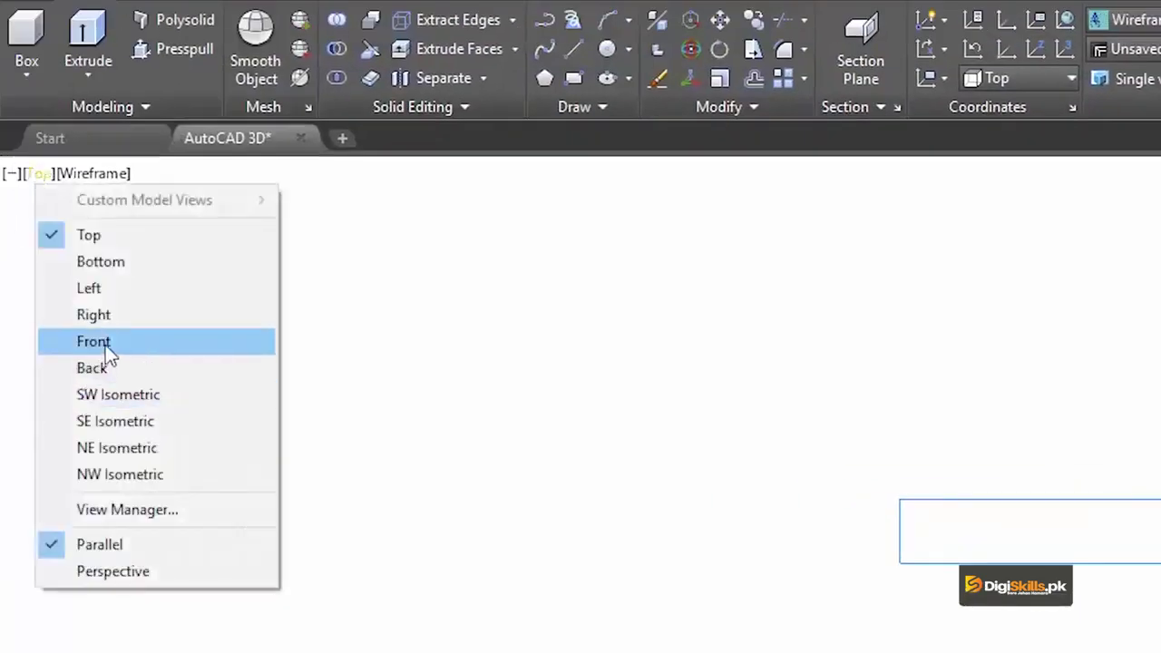
{"action": "left_click", "coordinate": [105, 345]}
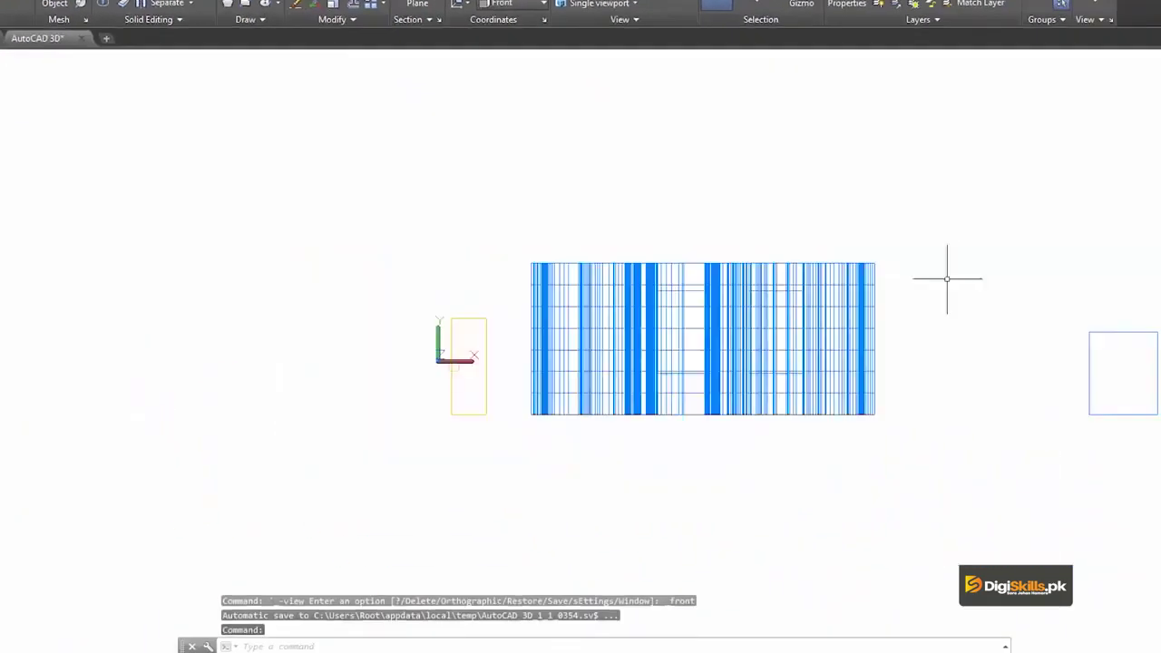
{"action": "middle_click_drag", "start_coordinate": [948, 272], "coordinate": [616, 273]}
{"action": "scroll", "coordinate": [700, 309], "scroll_direction": "up", "scroll_amount": 5}
{"action": "middle_click_drag", "start_coordinate": [850, 326], "coordinate": [521, 223]}
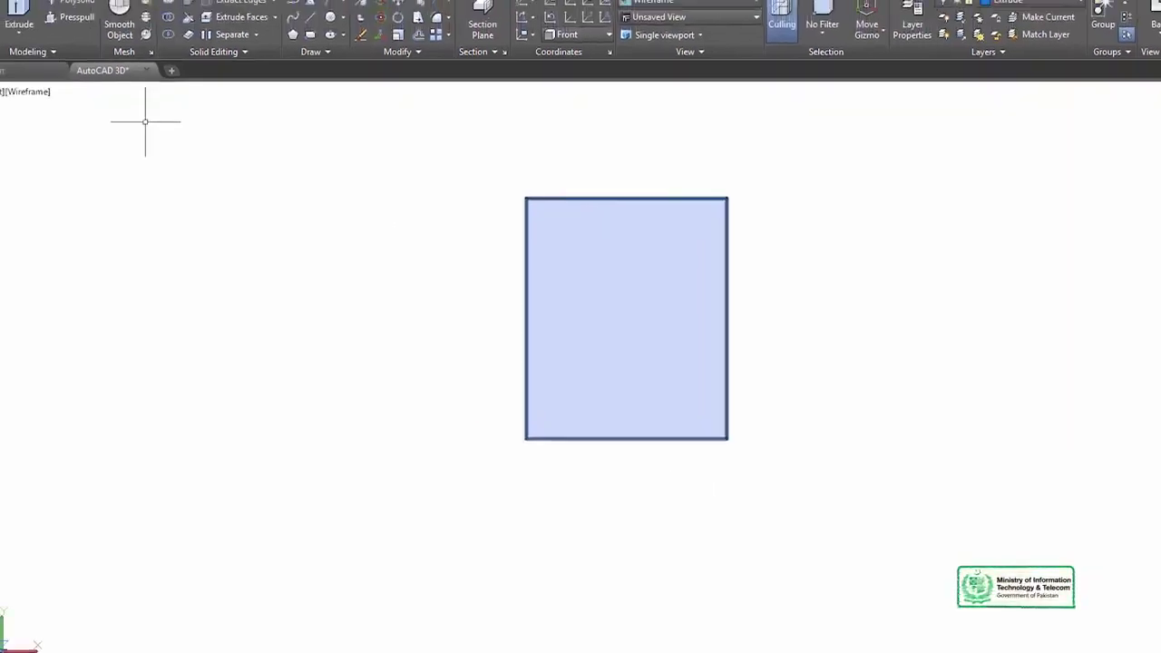
Shade the view in Realistic style and orbit slightly to reveal the box's top and thickness.
{"action": "left_click", "coordinate": [65, 109]}
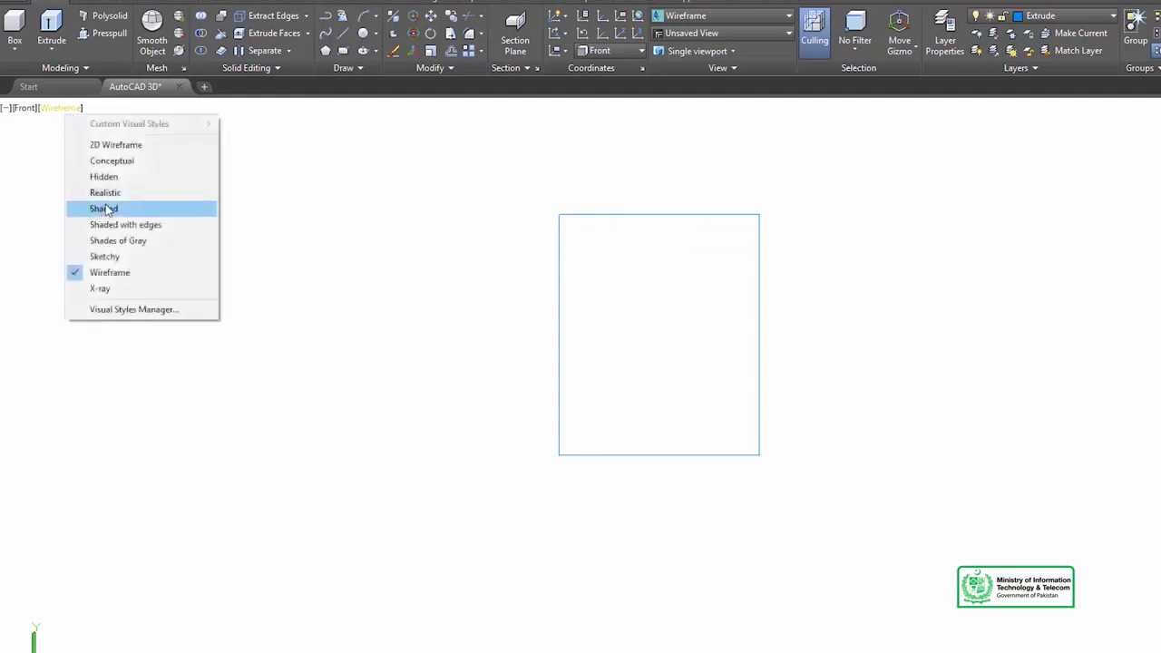
{"action": "left_click", "coordinate": [109, 193]}
{"action": "type", "text": "o"}
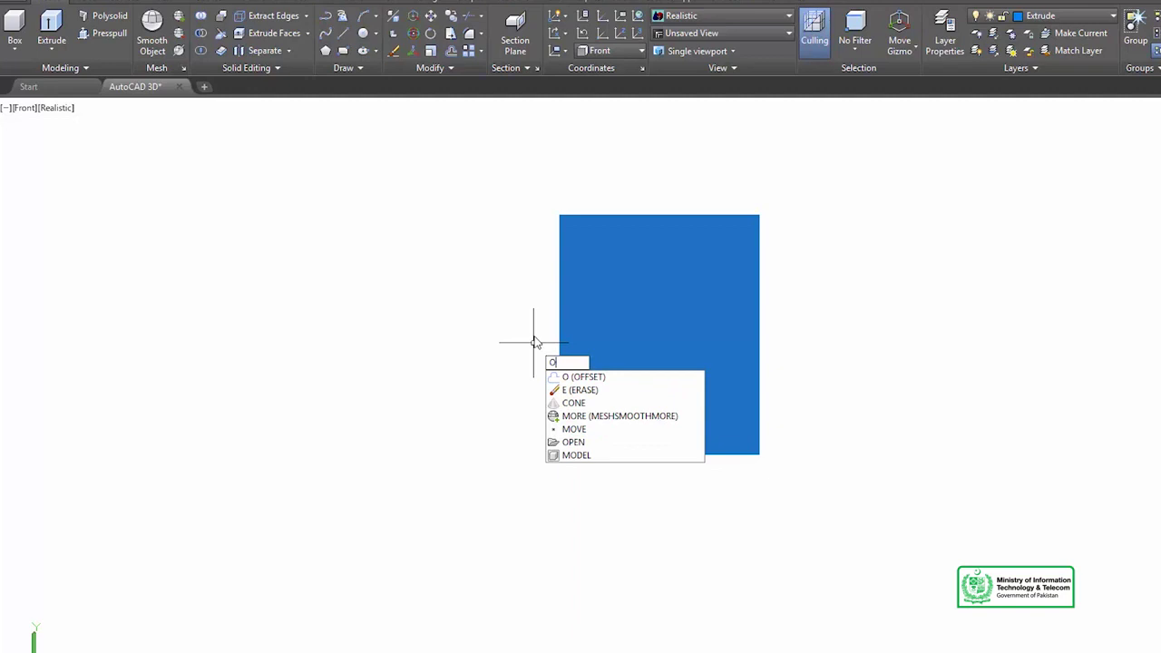
{"action": "type", "text": "b"}
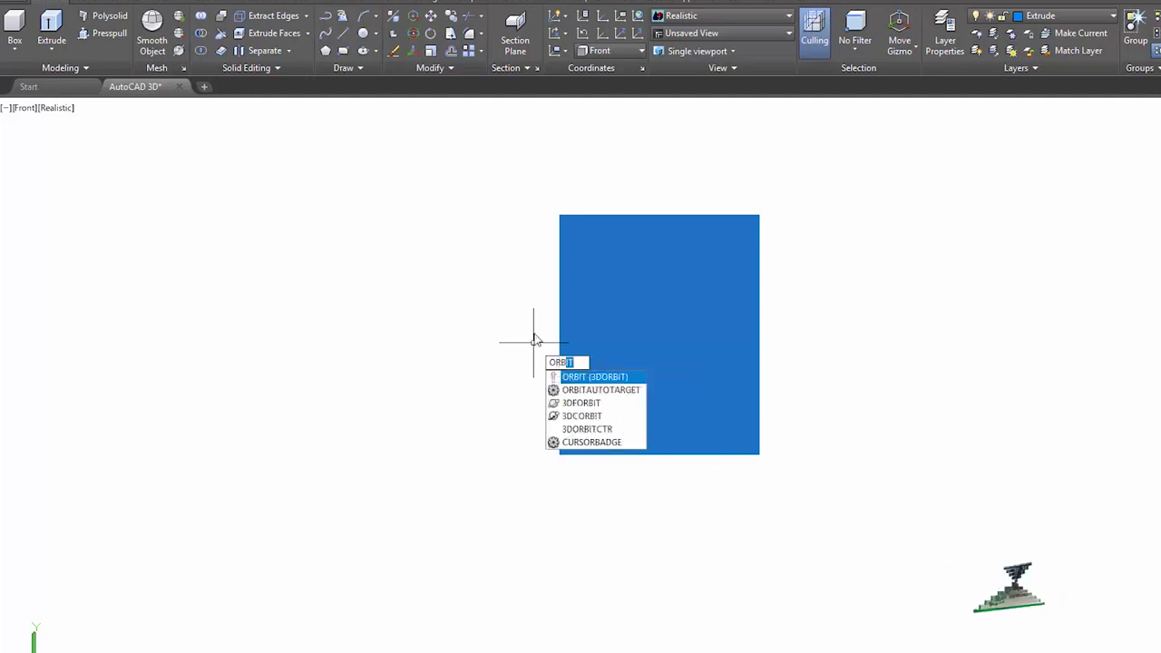
{"action": "key", "text": "Return"}
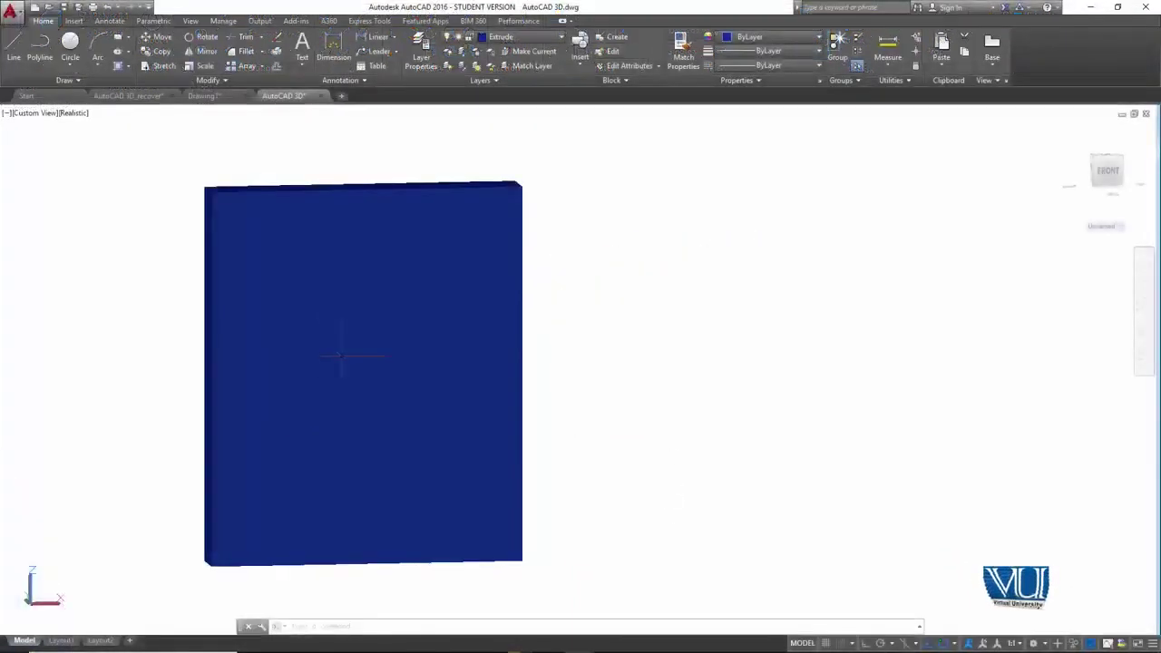
{"action": "scroll", "coordinate": [342, 356], "scroll_direction": "down", "scroll_amount": 3}
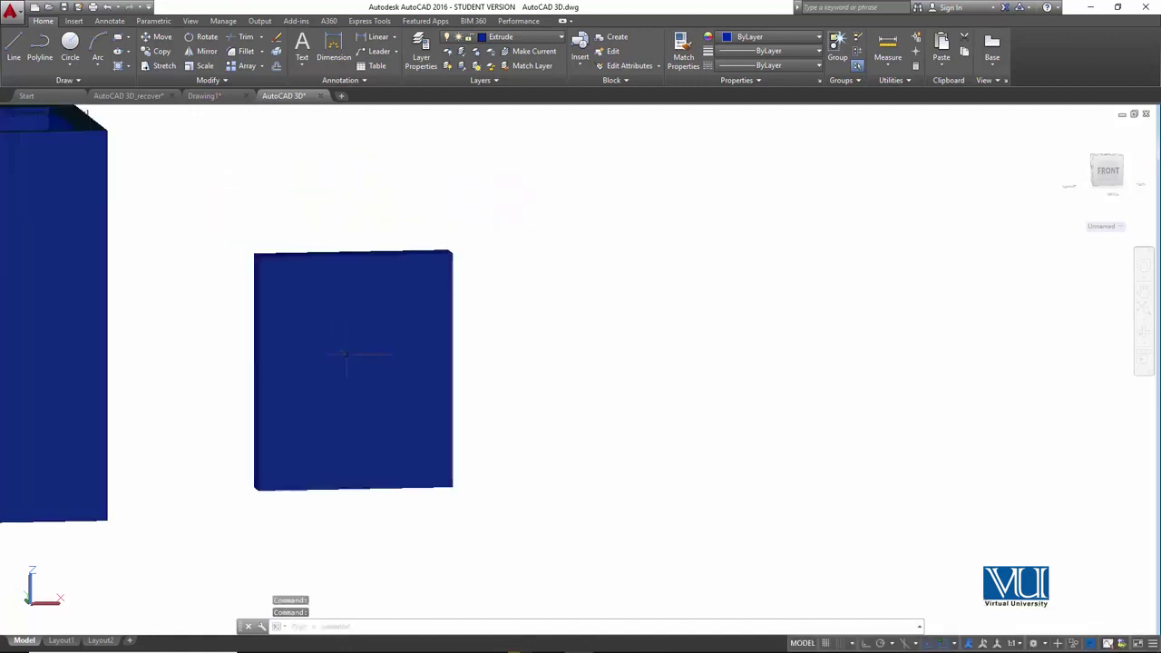
{"action": "scroll", "coordinate": [345, 355], "scroll_direction": "up", "scroll_amount": 3}
{"action": "middle_click_drag", "start_coordinate": [329, 314], "coordinate": [347, 321], "text": "shift"}
{"action": "scroll", "coordinate": [347, 321], "scroll_direction": "down", "scroll_amount": 2}
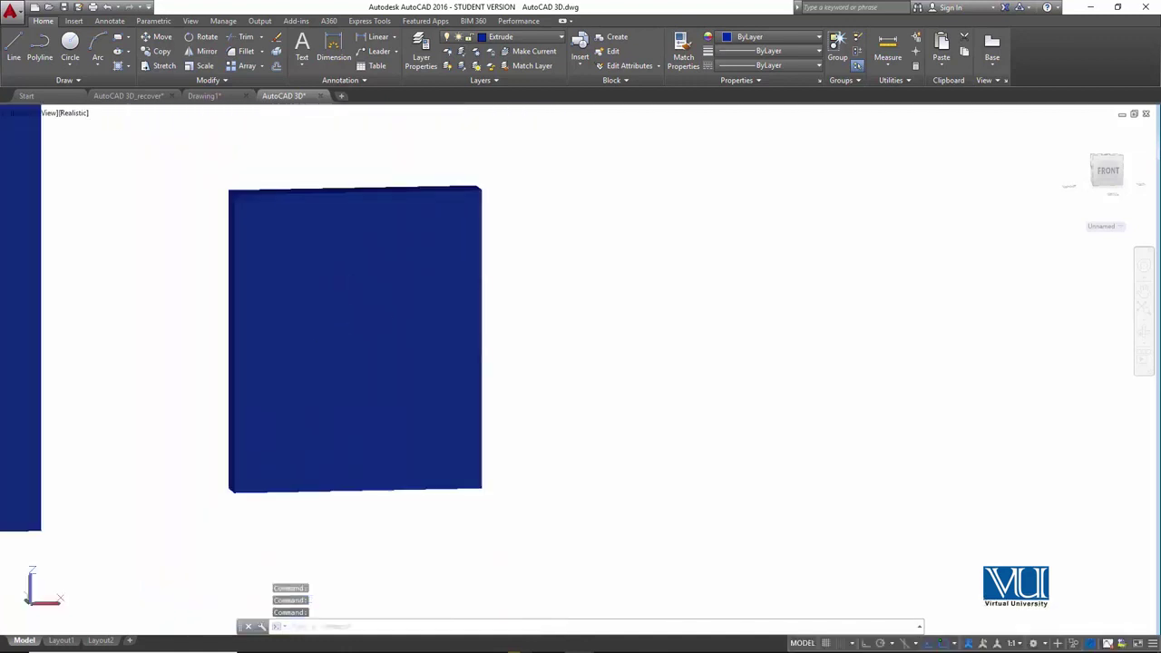
{"action": "mouse_move", "coordinate": [348, 317]}
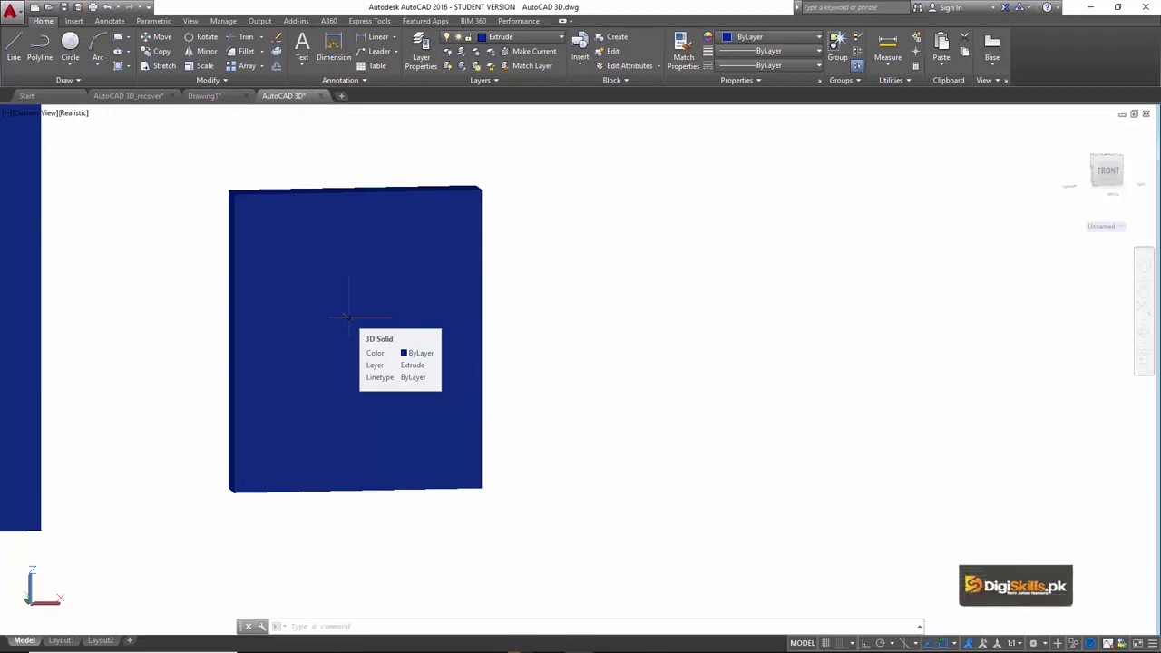
{"action": "scroll", "coordinate": [348, 317], "scroll_direction": "up", "scroll_amount": 2}
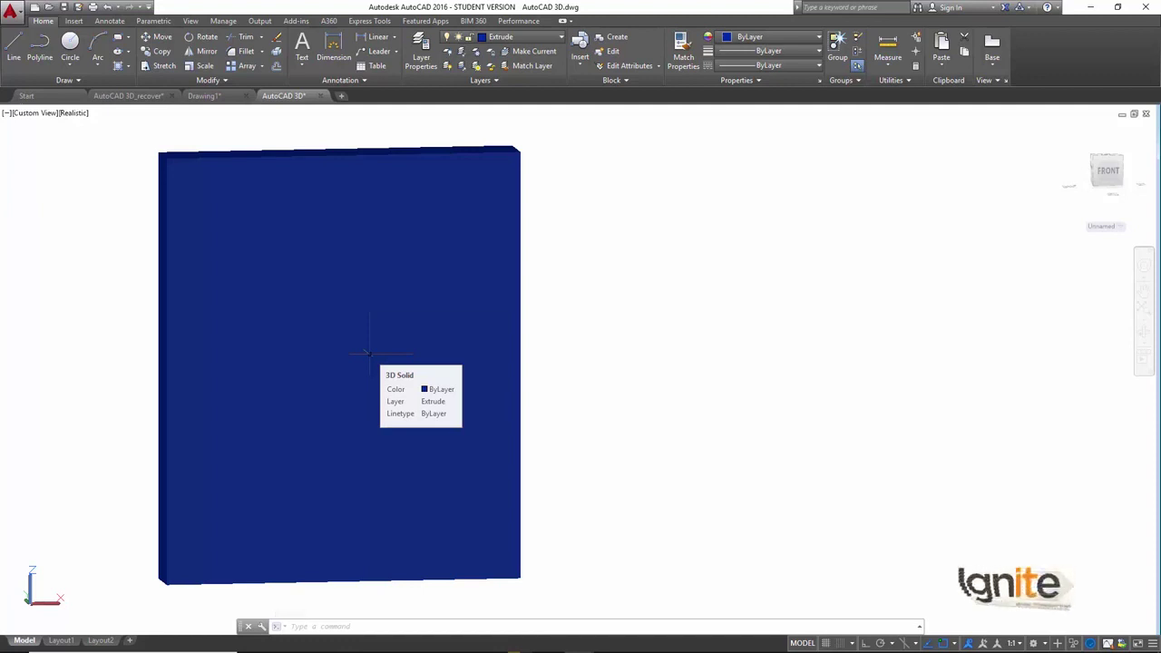
{"action": "type", "text": "MAT"}
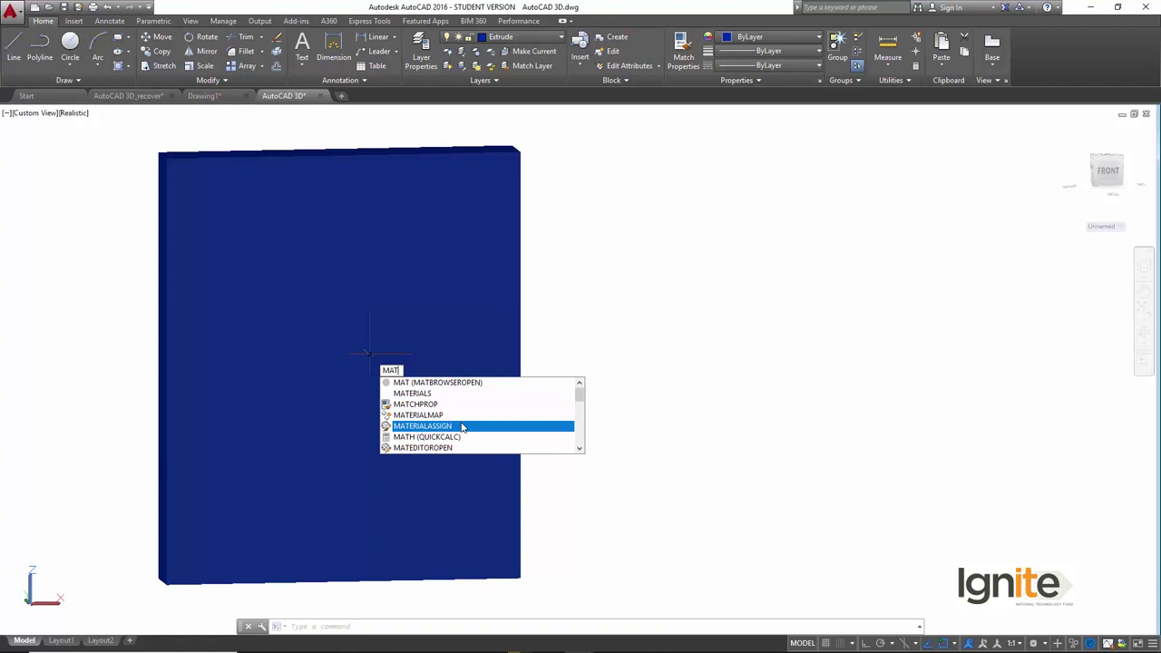
Assign the blue square ceramic tile material to the box from the Materials Browser.
{"action": "left_click", "coordinate": [435, 393]}
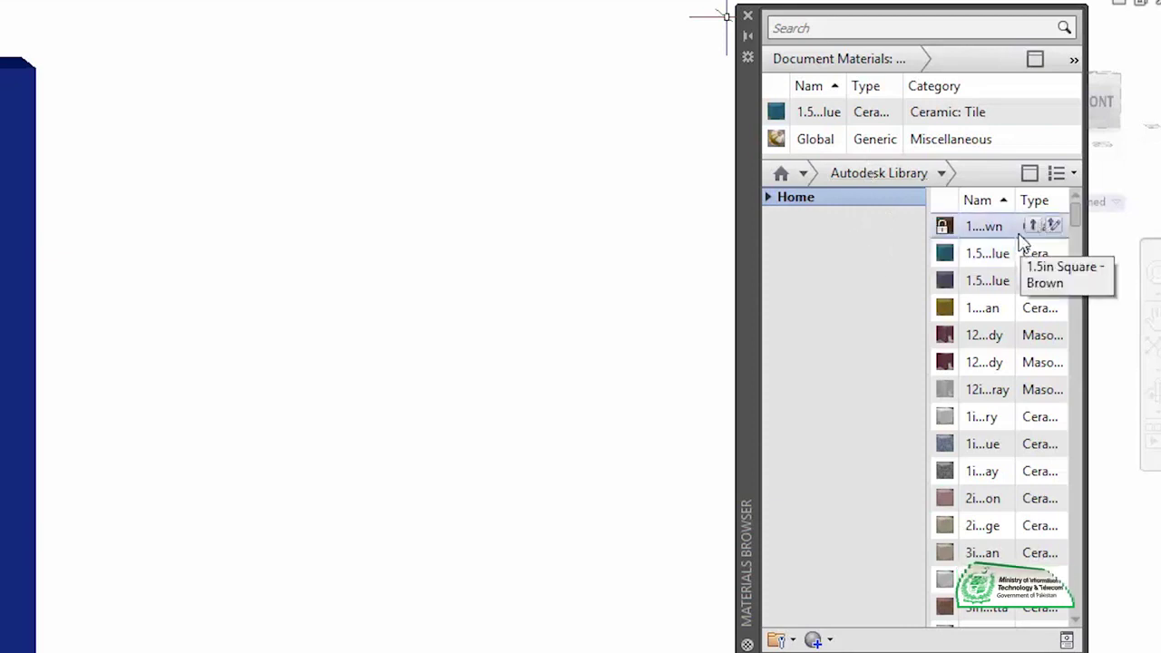
{"action": "right_click", "coordinate": [985, 269]}
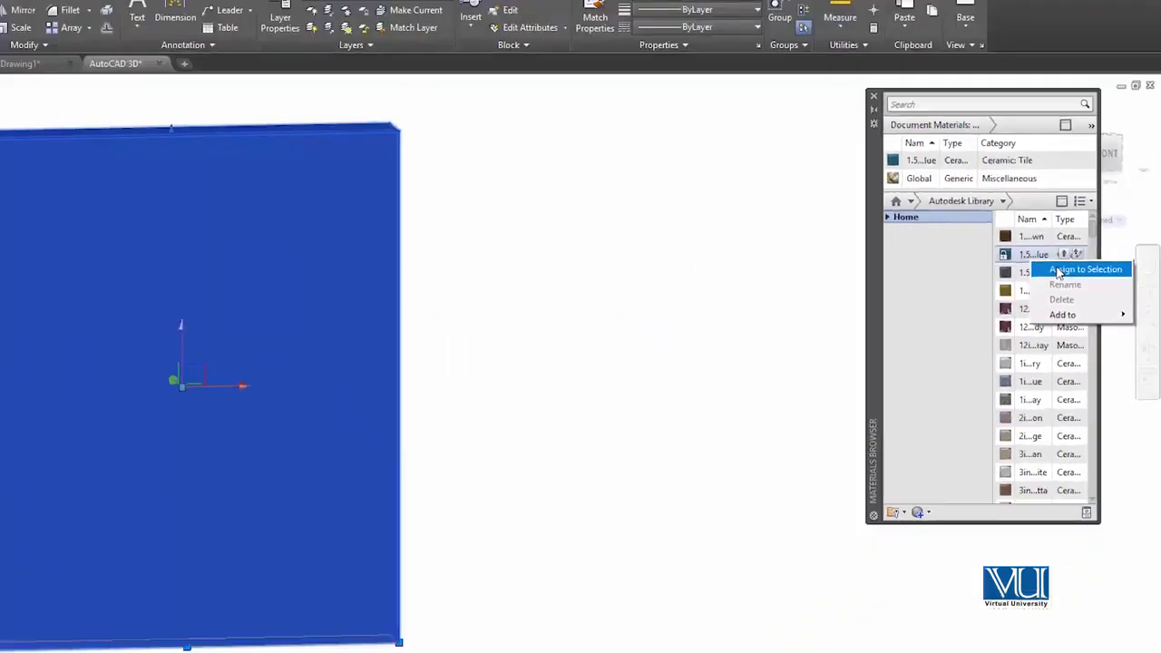
{"action": "left_click", "coordinate": [1052, 274]}
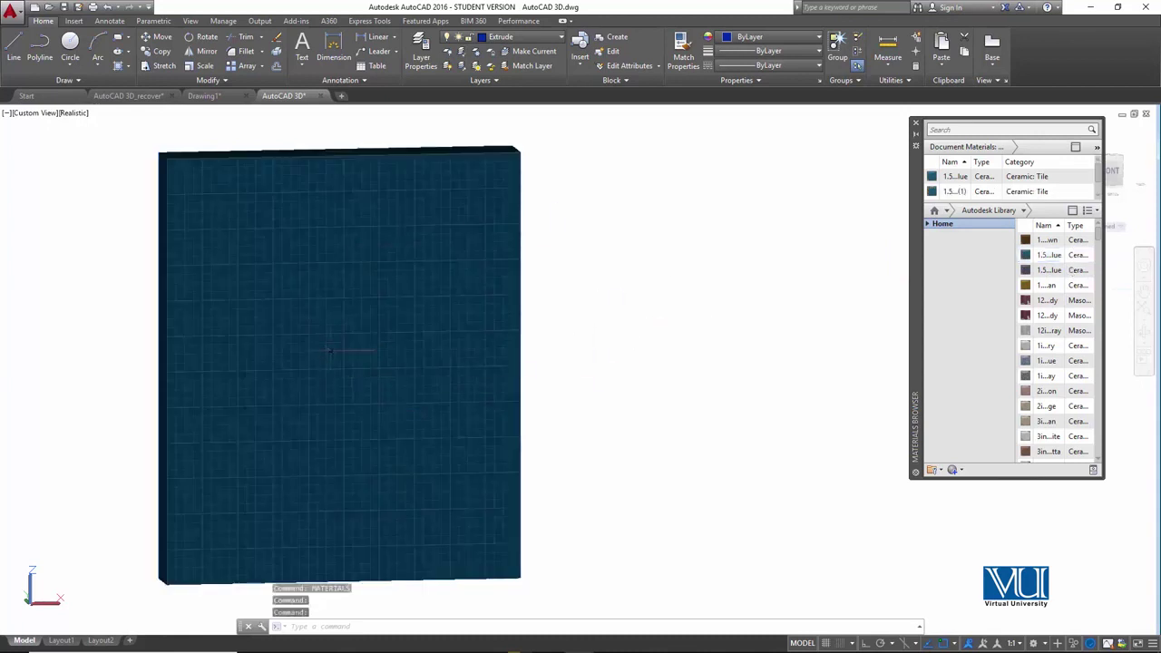
{"action": "left_click", "coordinate": [349, 337]}
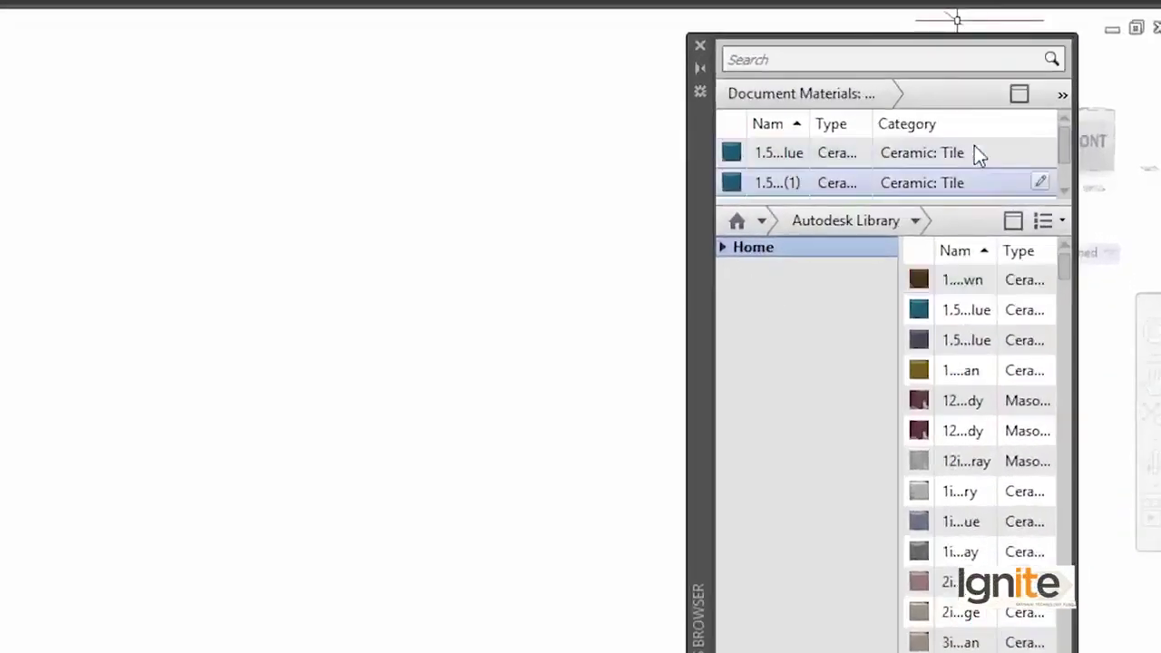
{"action": "scroll", "coordinate": [838, 190], "scroll_direction": "down", "scroll_amount": 1}
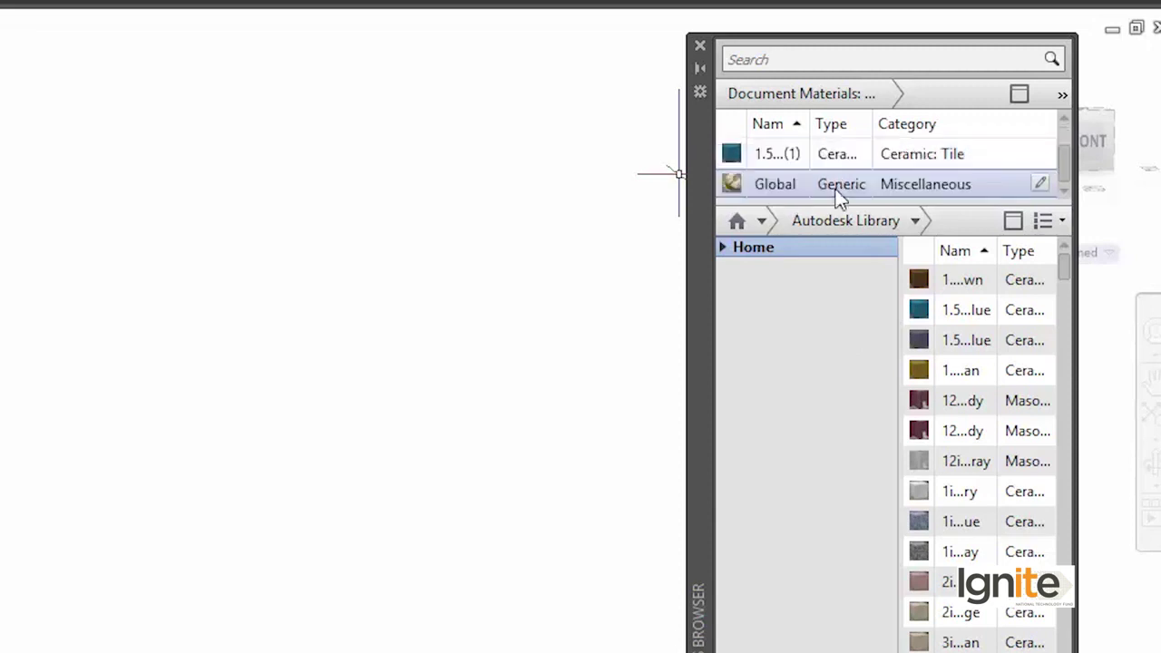
{"action": "scroll", "coordinate": [816, 172], "scroll_direction": "up", "scroll_amount": 1}
{"action": "scroll", "coordinate": [811, 160], "scroll_direction": "down", "scroll_amount": 1}
Duplicate the Global material and rename the copy to Windows.
{"action": "right_click", "coordinate": [787, 192]}
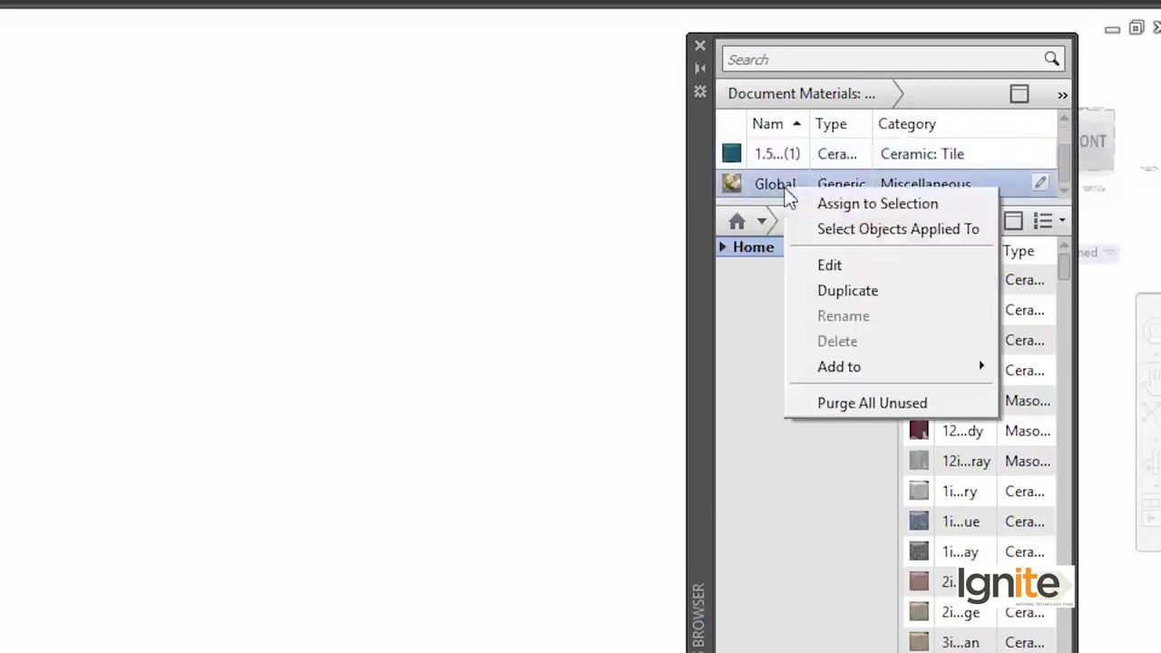
{"action": "left_click", "coordinate": [823, 299]}
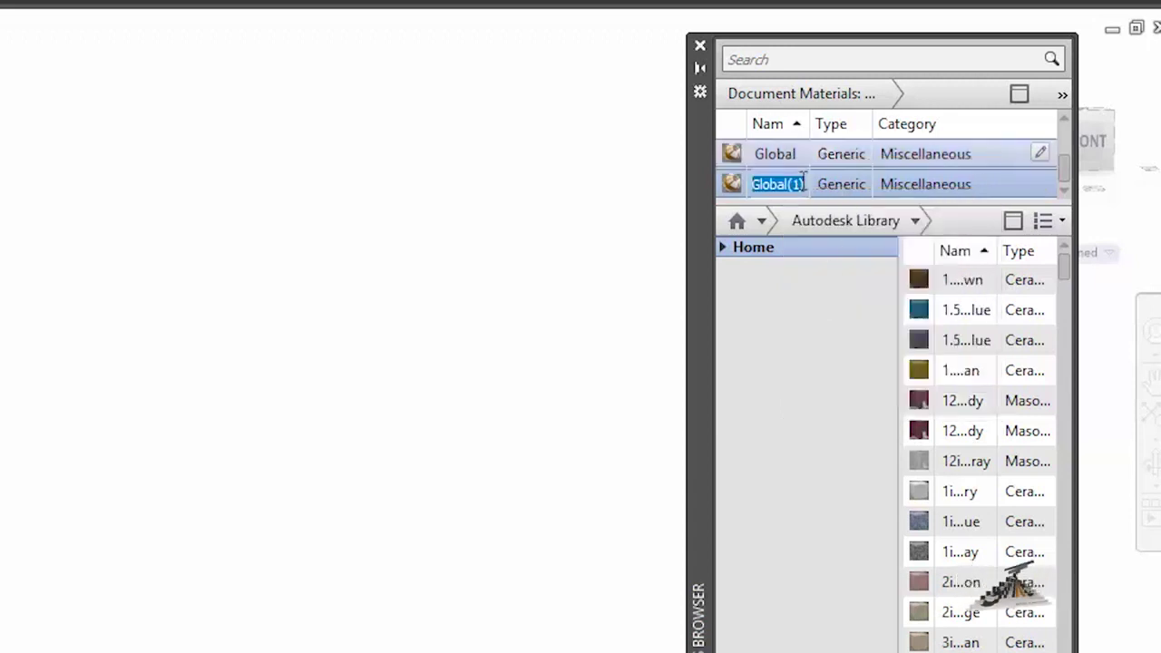
{"action": "key", "text": "BackSpace"}
{"action": "type", "text": "Windows"}
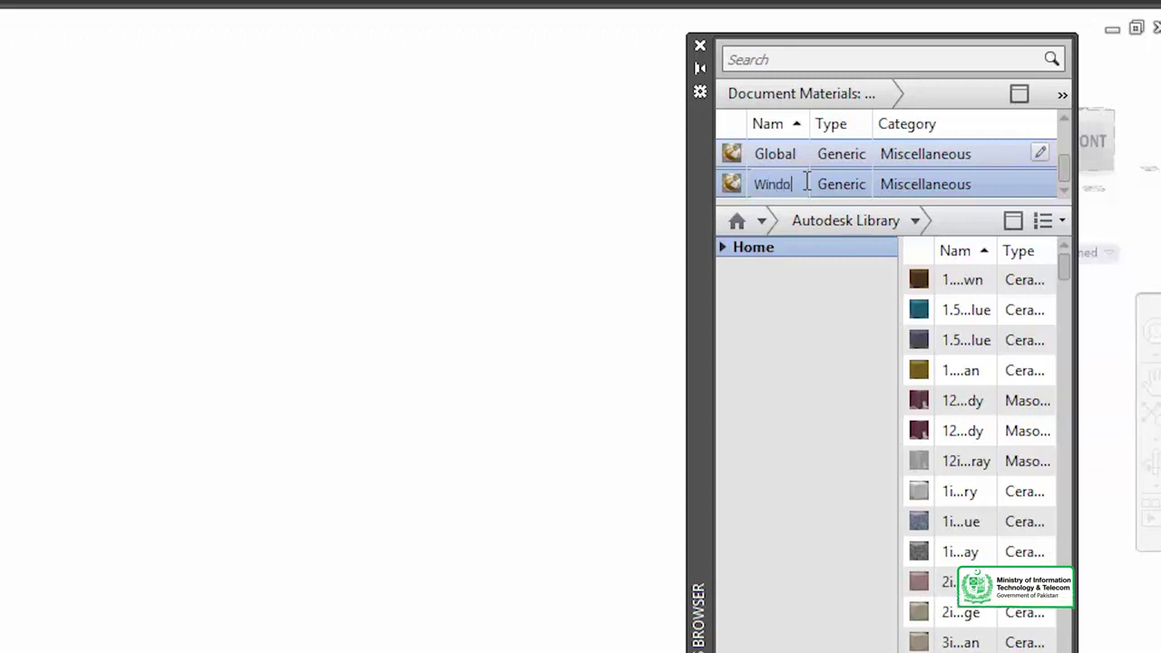
Open the Windows material in the Materials Editor.
{"action": "right_click", "coordinate": [736, 185]}
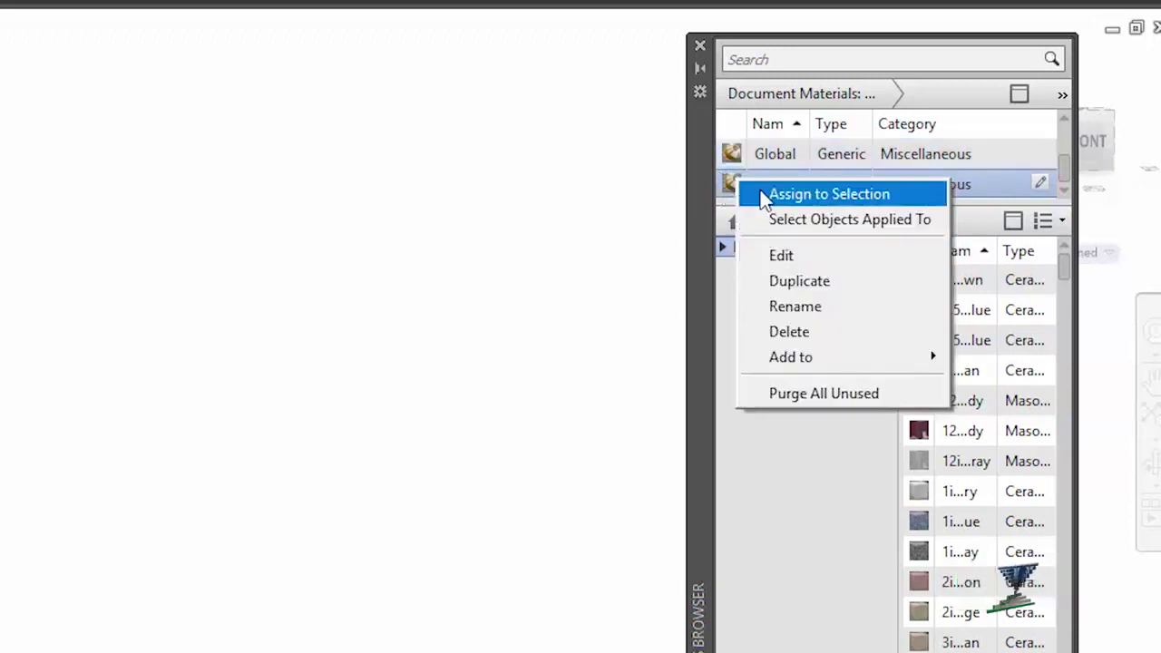
{"action": "left_click", "coordinate": [755, 158]}
{"action": "right_click", "coordinate": [755, 159]}
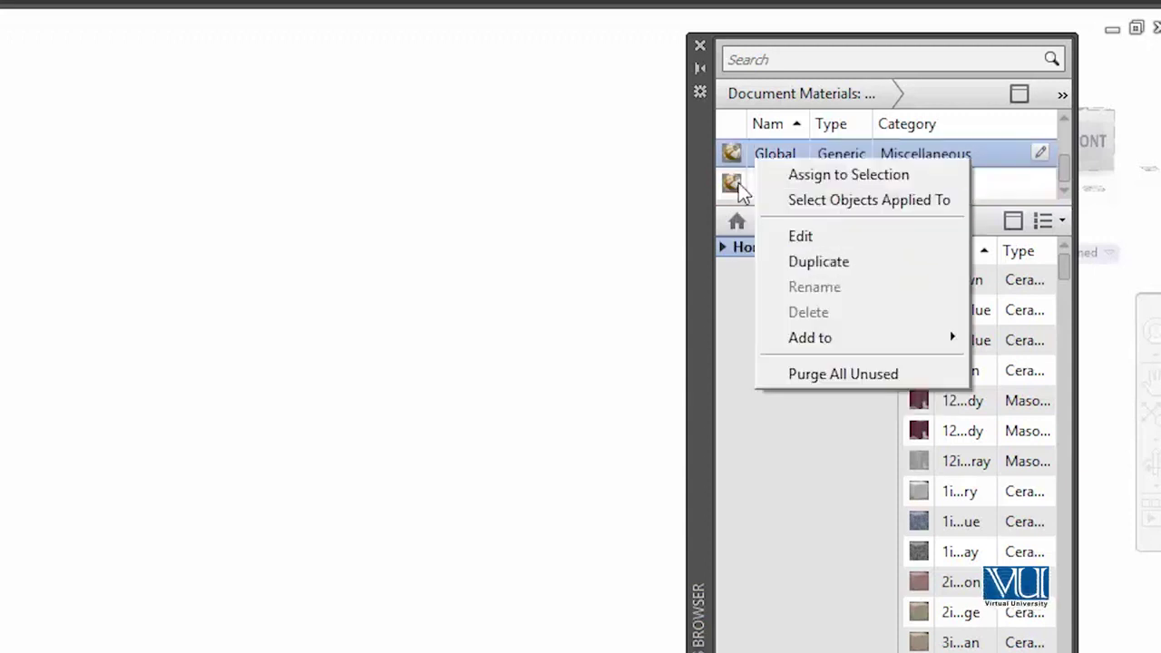
{"action": "left_click", "coordinate": [738, 182]}
{"action": "right_click", "coordinate": [738, 182]}
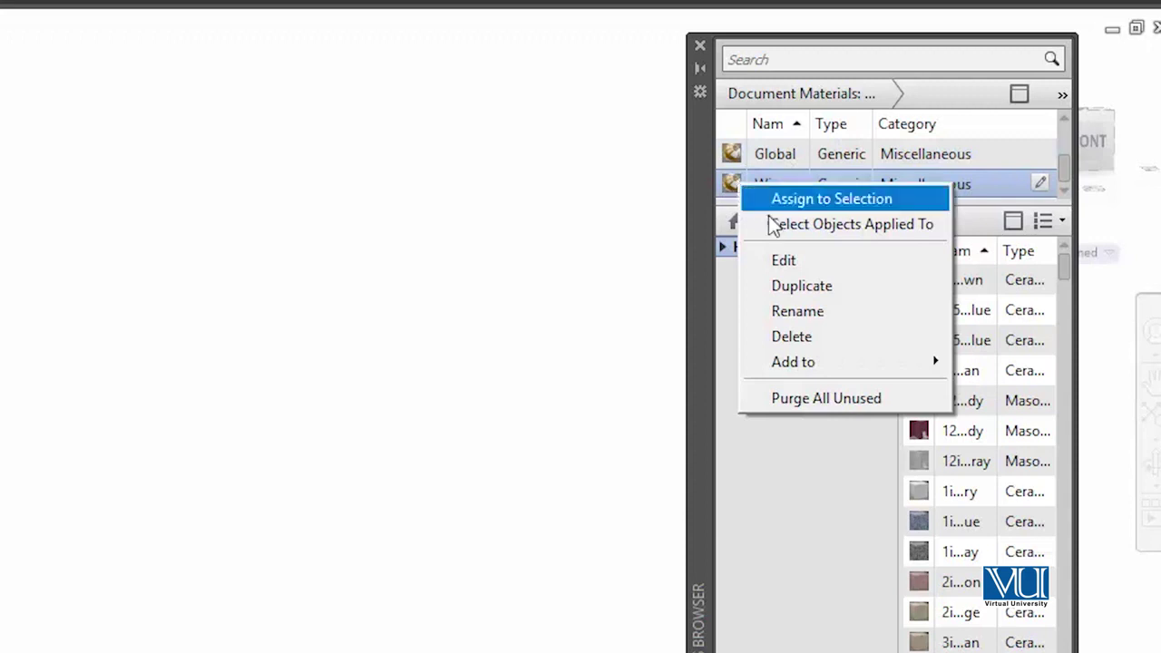
{"action": "left_click", "coordinate": [788, 261]}
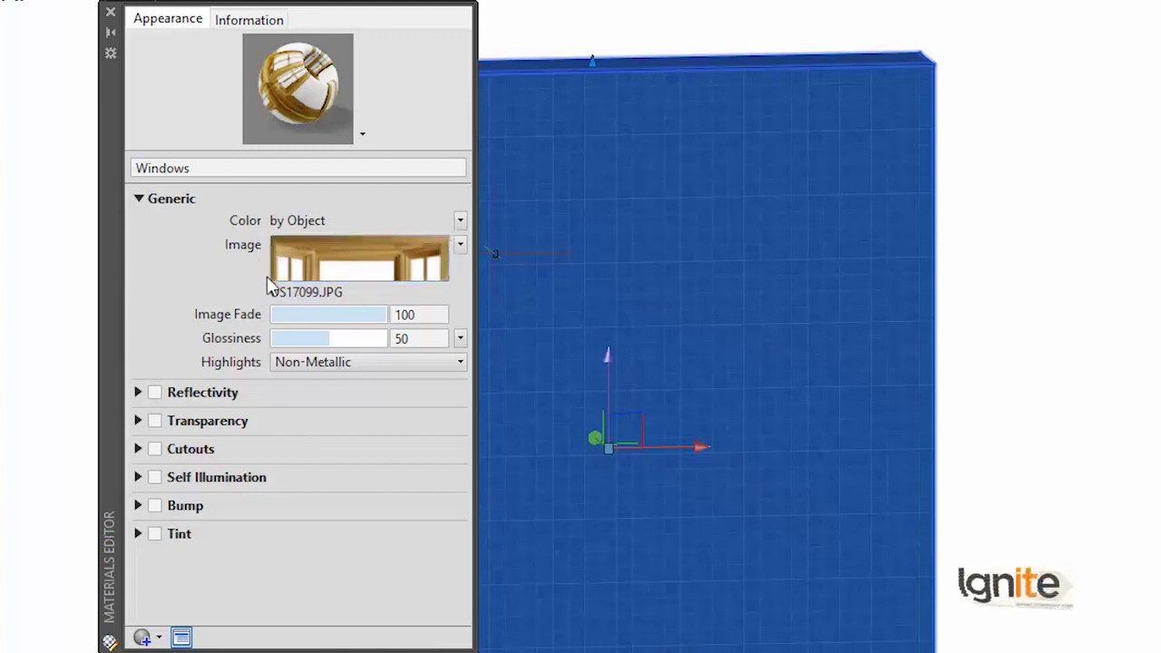
Open the Texture Editor for the Windows material's OS17099.JPG image.
{"action": "left_click", "coordinate": [349, 272]}
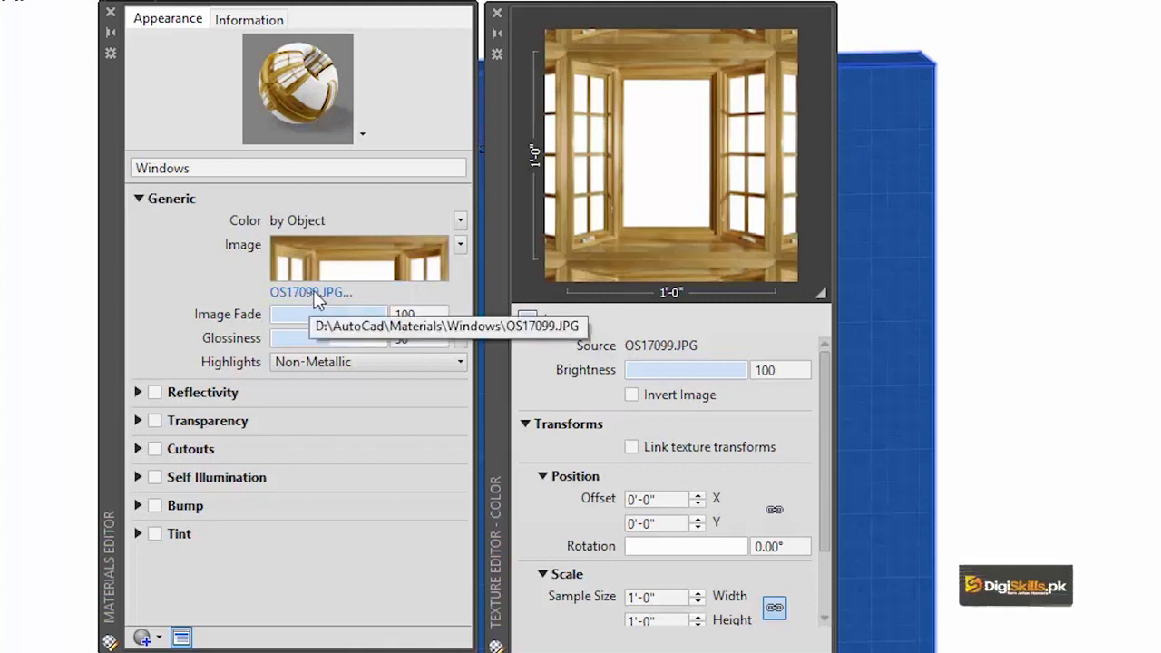
Load OS17099.JPG from the Windows image folder as the material's image.
{"action": "left_click", "coordinate": [311, 292]}
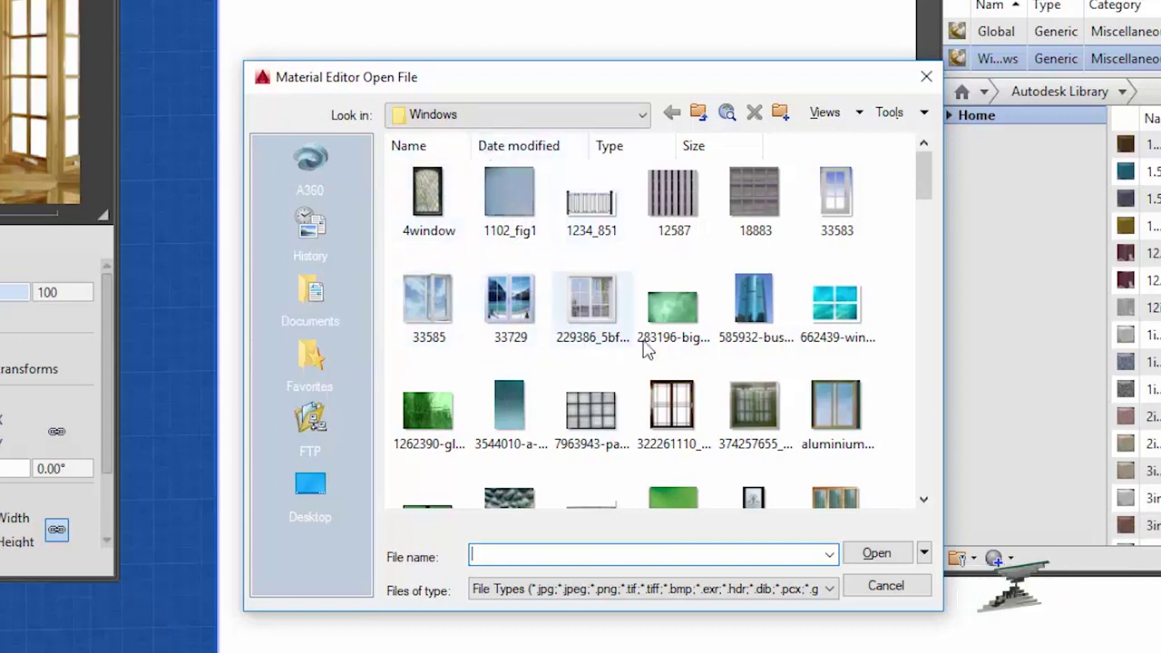
{"action": "scroll", "coordinate": [707, 344], "scroll_direction": "down", "scroll_amount": 2}
{"action": "scroll", "coordinate": [726, 313], "scroll_direction": "down", "scroll_amount": 3}
{"action": "scroll", "coordinate": [725, 313], "scroll_direction": "down", "scroll_amount": 2}
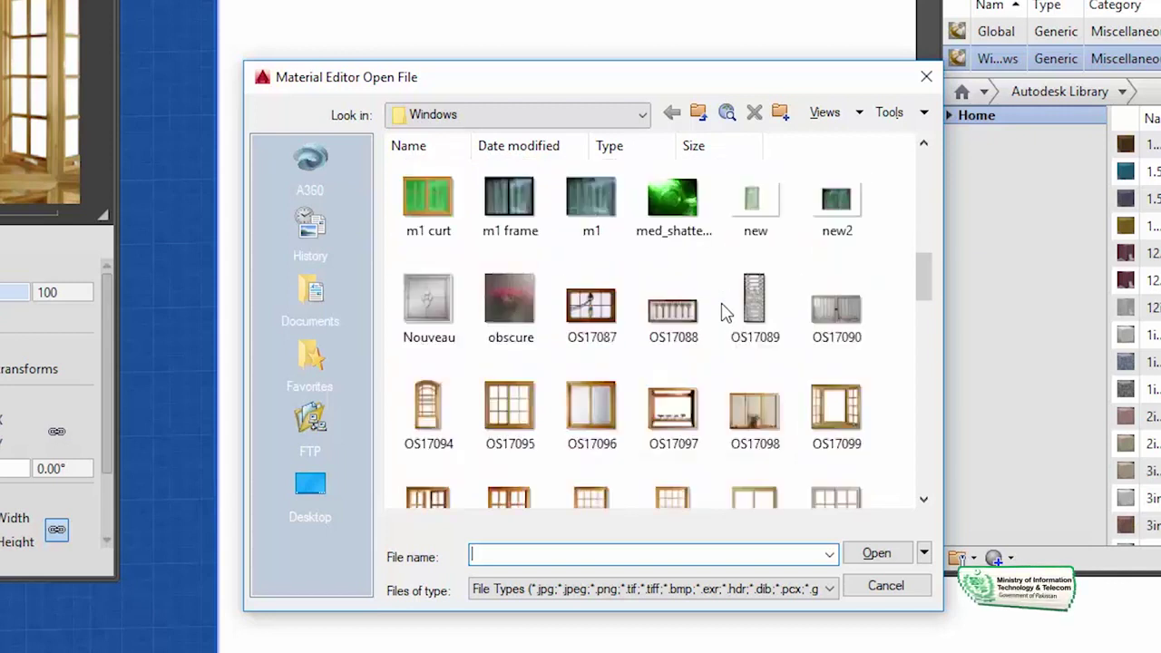
{"action": "scroll", "coordinate": [725, 313], "scroll_direction": "down", "scroll_amount": 1}
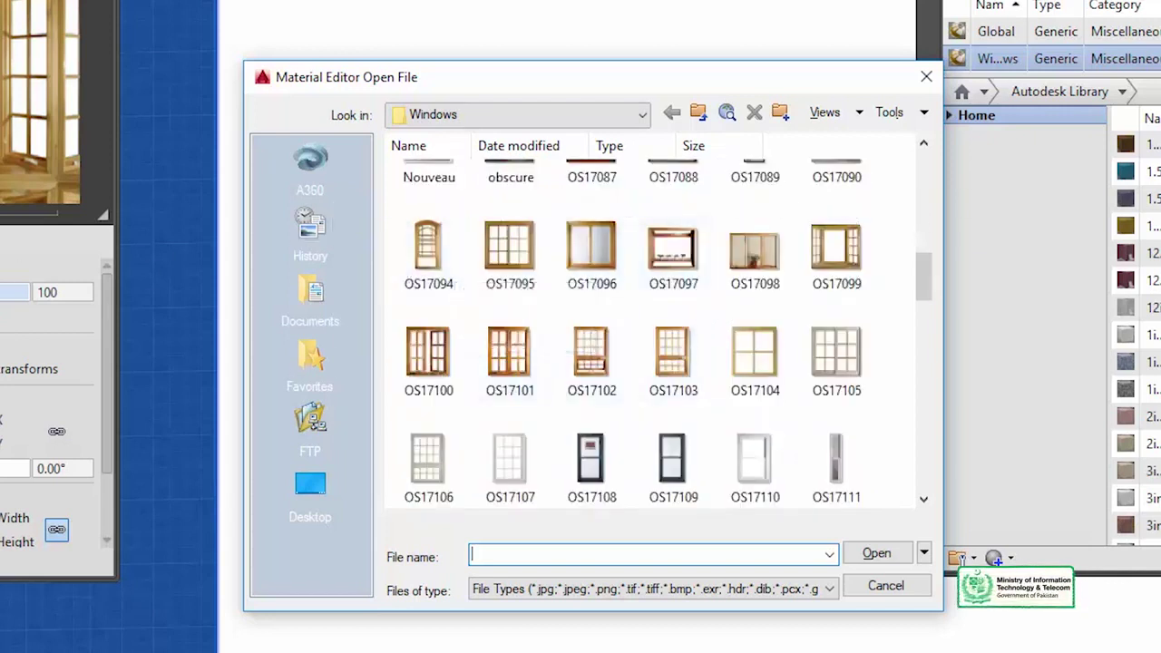
{"action": "left_click", "coordinate": [841, 263]}
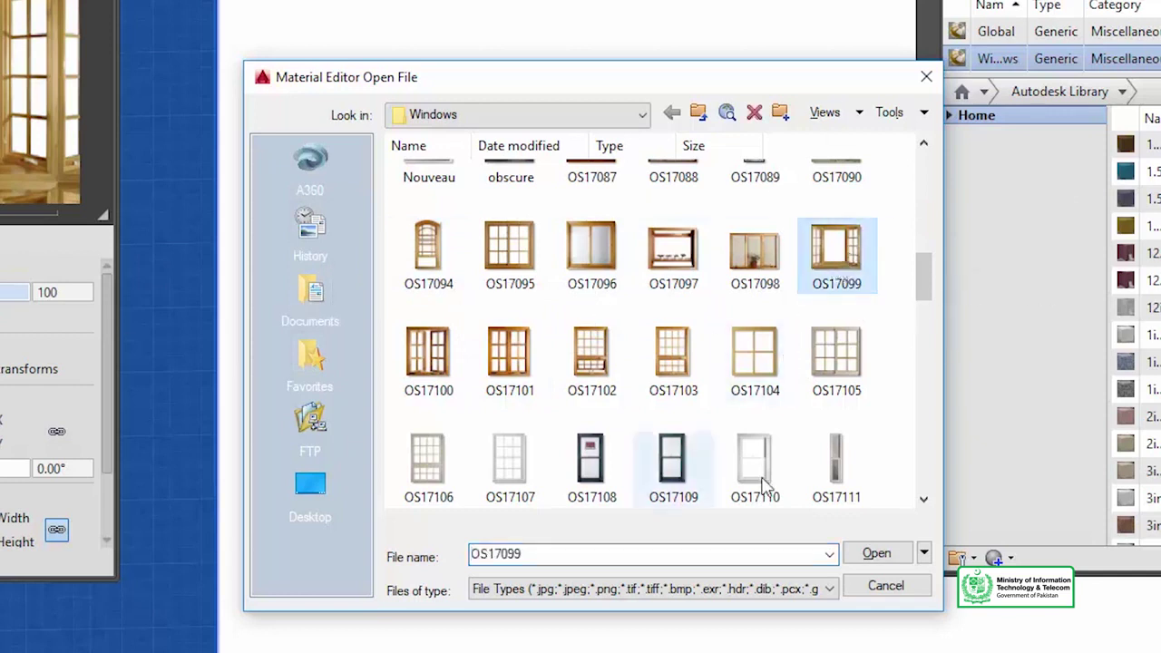
{"action": "left_click", "coordinate": [870, 553]}
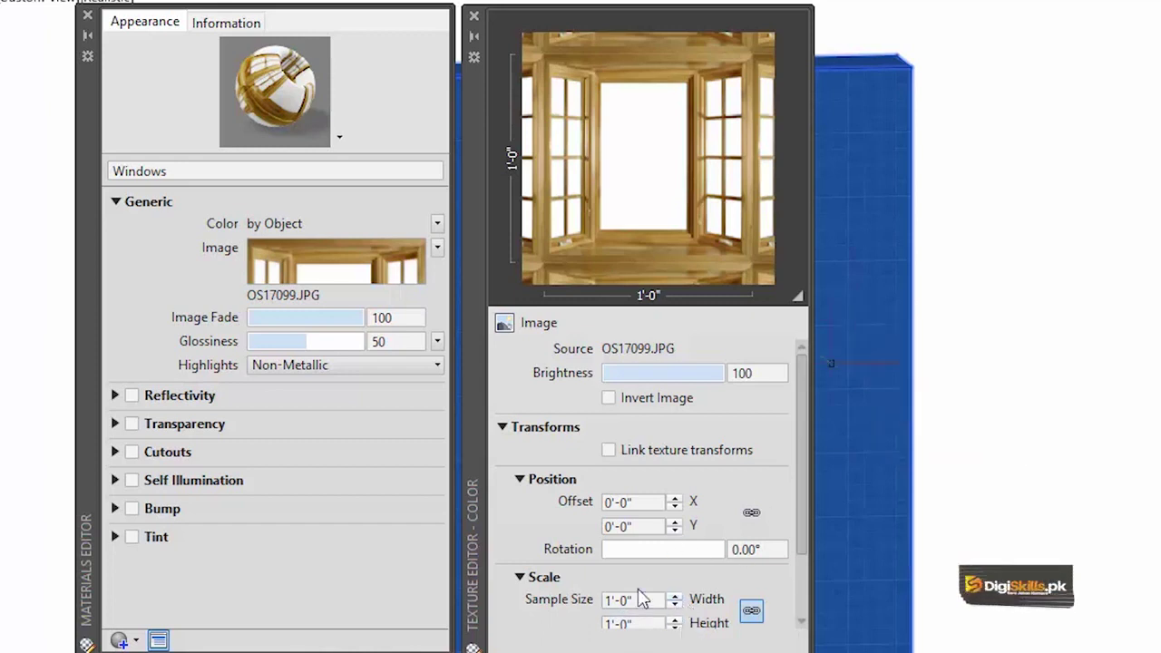
Raise the texture sample size two steps and select the tall solid.
{"action": "left_click", "coordinate": [673, 597]}
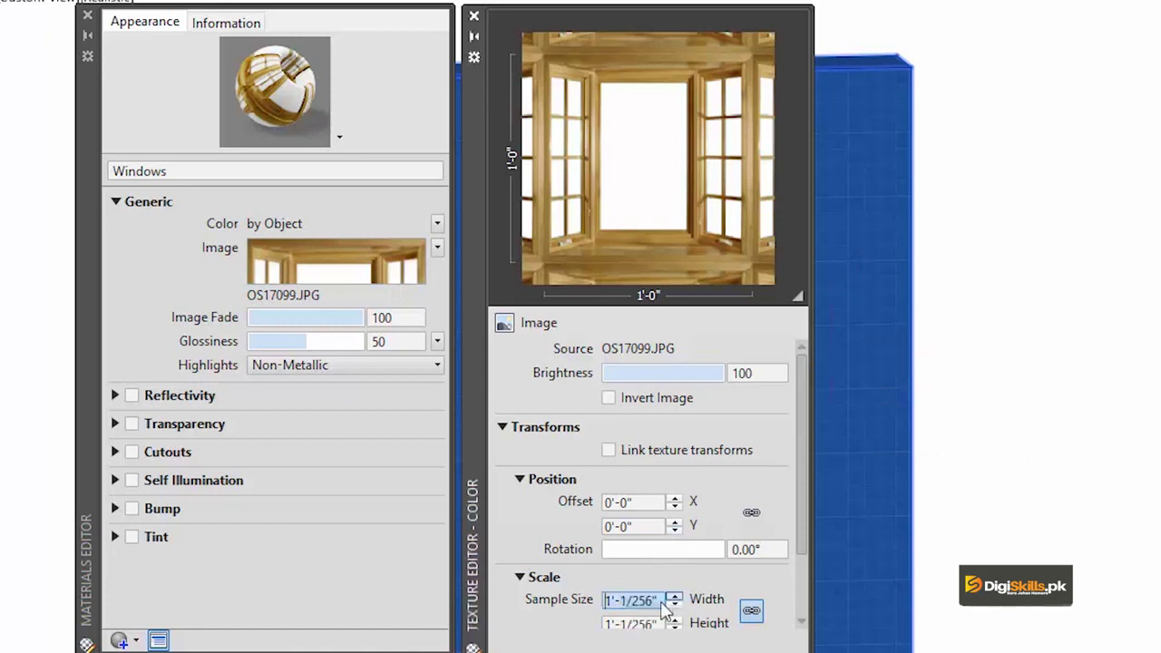
{"action": "left_click", "coordinate": [674, 597]}
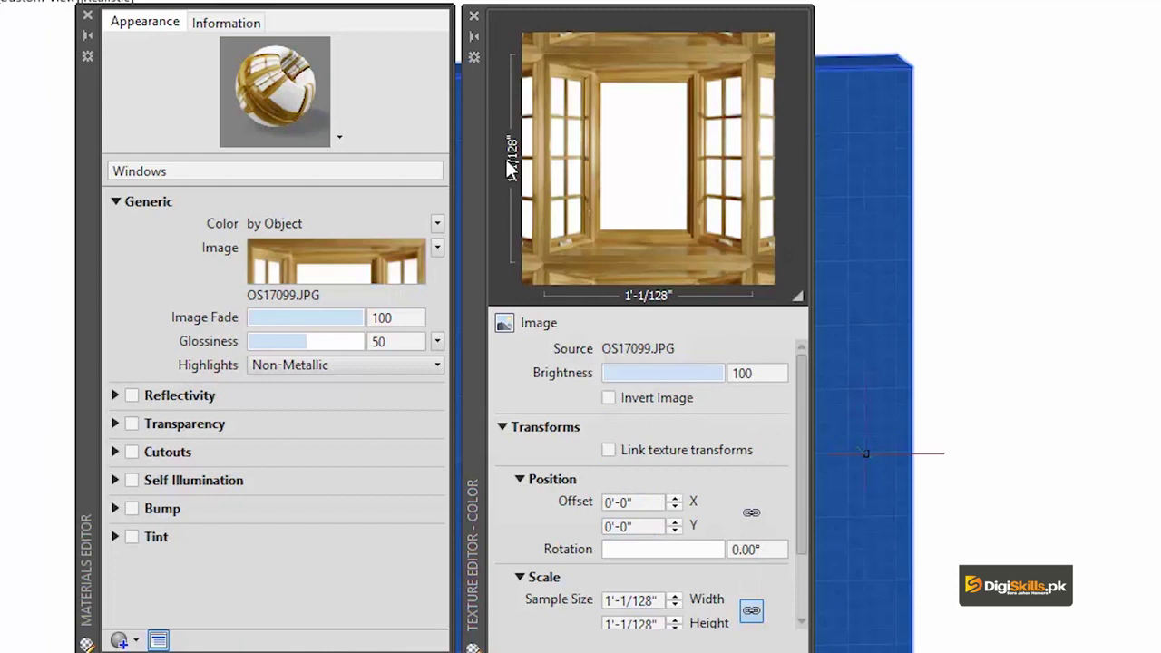
{"action": "left_click_drag", "start_coordinate": [1133, 182], "coordinate": [481, 32]}
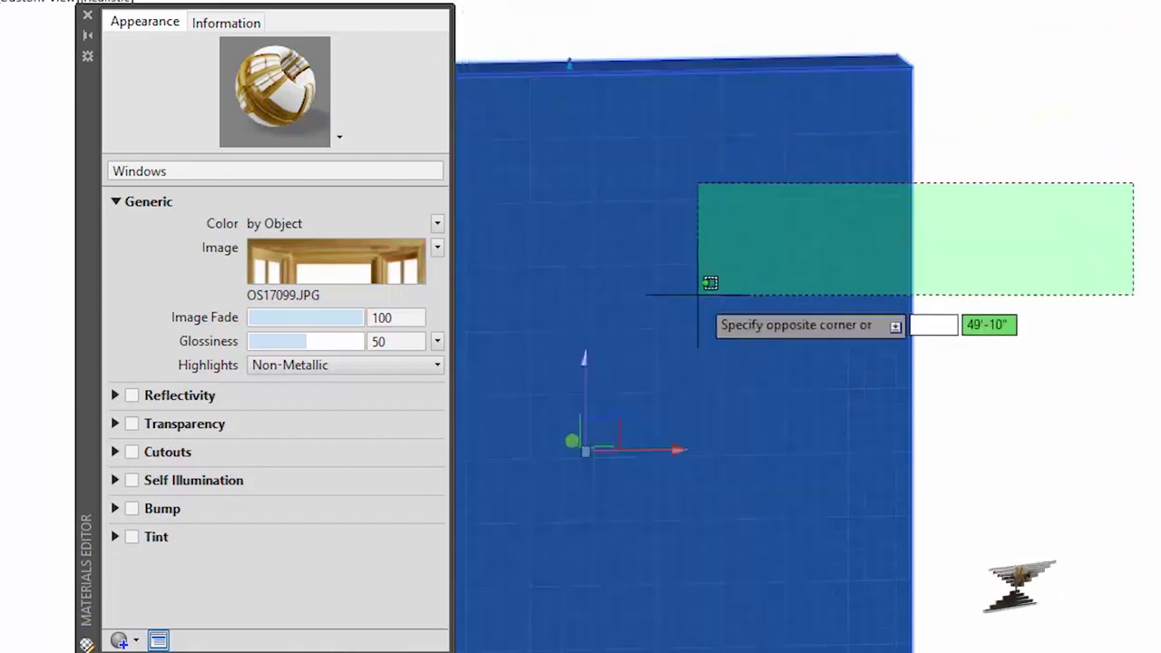
{"action": "left_click", "coordinate": [712, 286]}
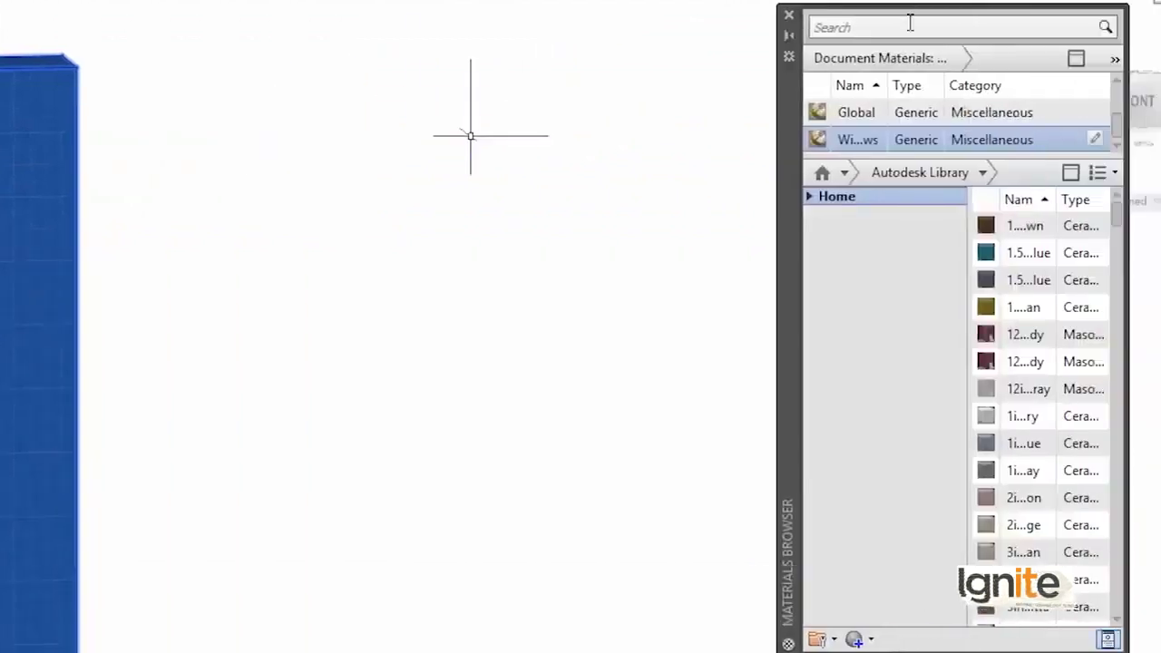
{"action": "scroll", "coordinate": [961, 127], "scroll_direction": "up", "scroll_amount": 1}
{"action": "scroll", "coordinate": [893, 132], "scroll_direction": "down", "scroll_amount": 1}
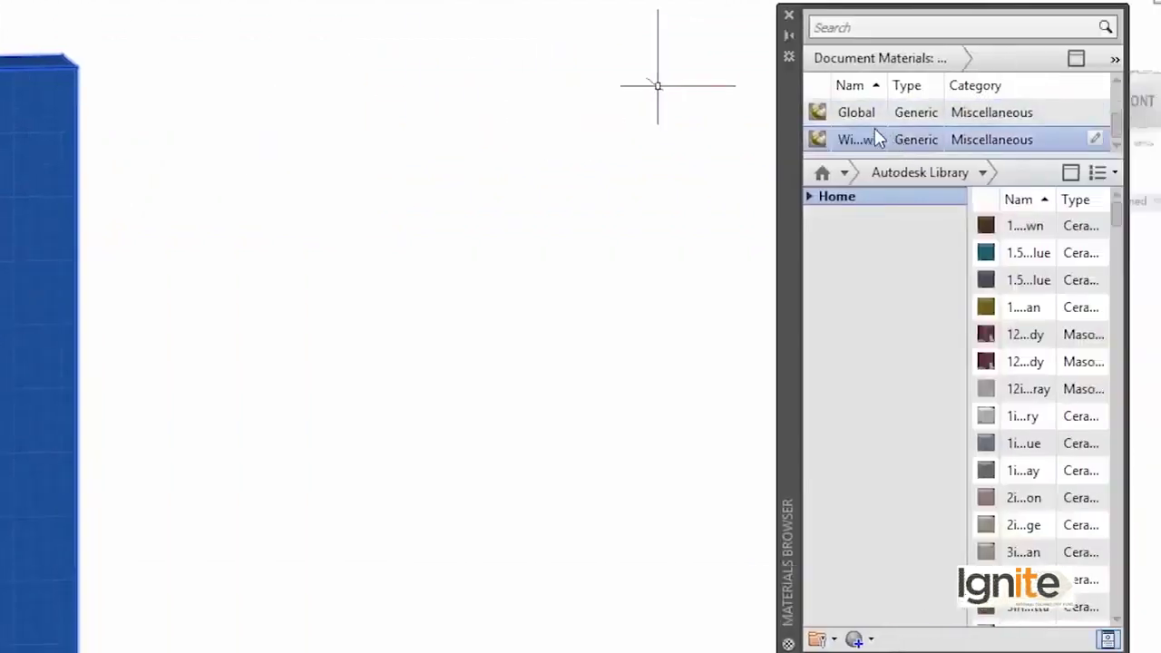
Assign the Windows material to the selected solid.
{"action": "right_click", "coordinate": [844, 143]}
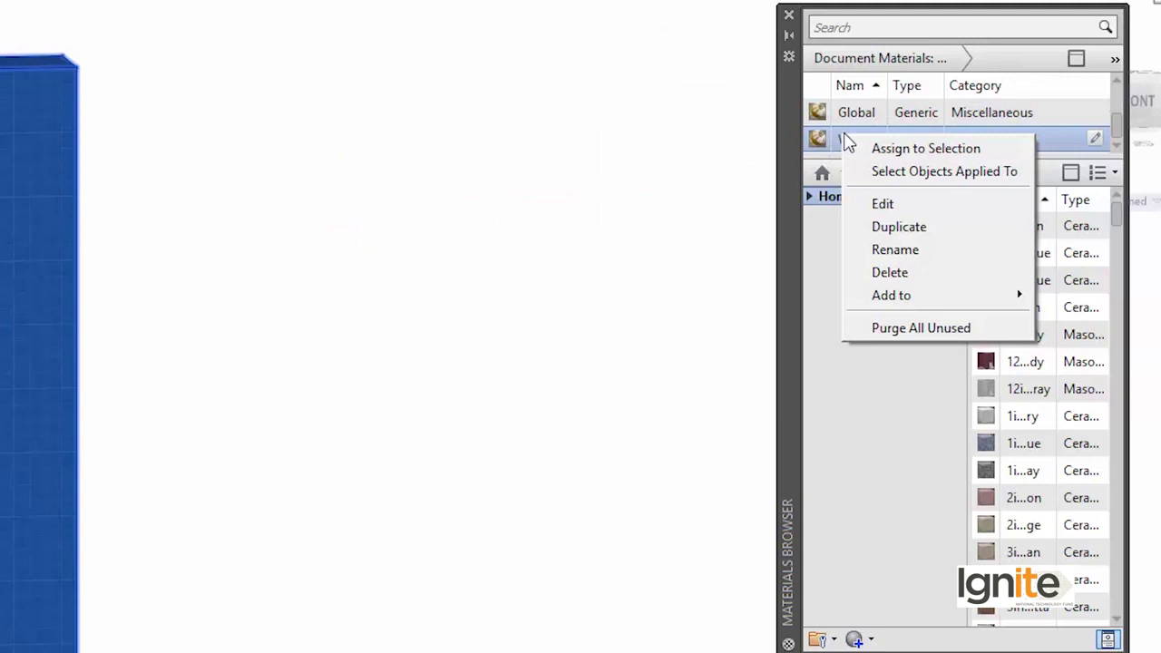
{"action": "left_click", "coordinate": [881, 150]}
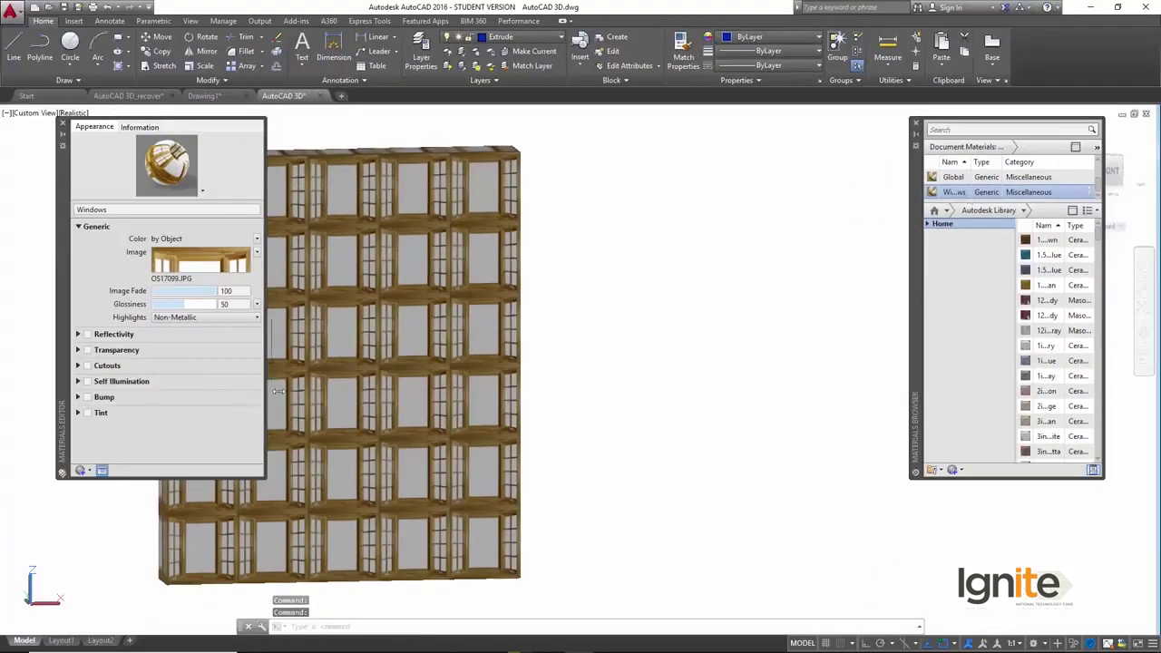
{"action": "scroll", "coordinate": [407, 266], "scroll_direction": "up", "scroll_amount": 1}
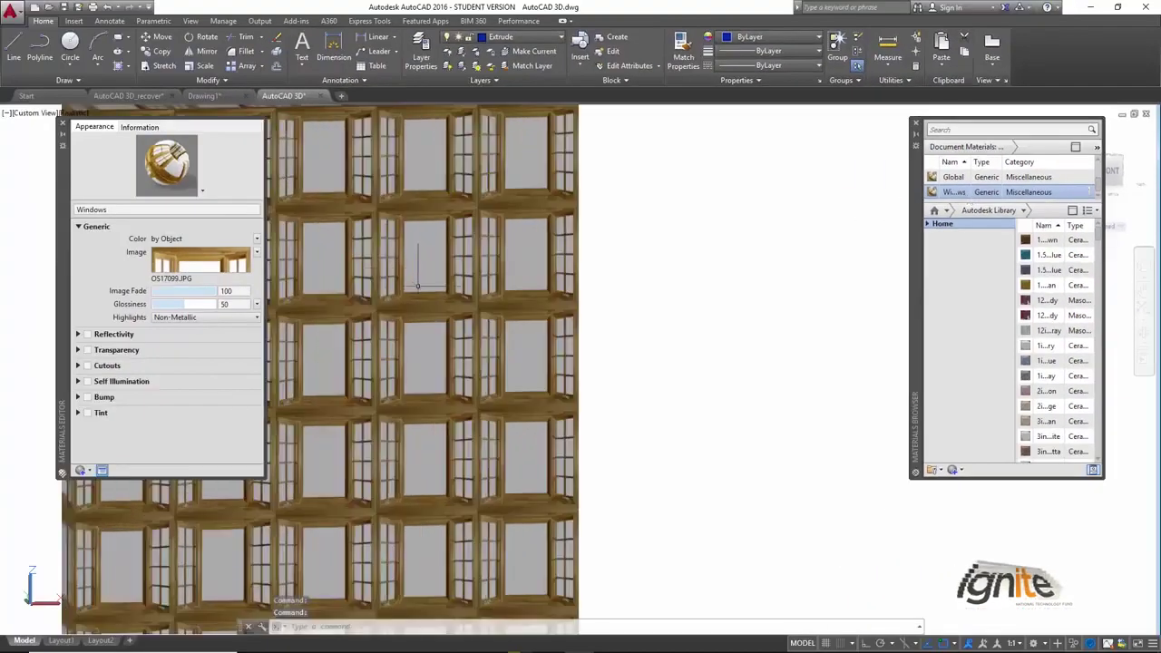
{"action": "scroll", "coordinate": [494, 245], "scroll_direction": "up", "scroll_amount": 2}
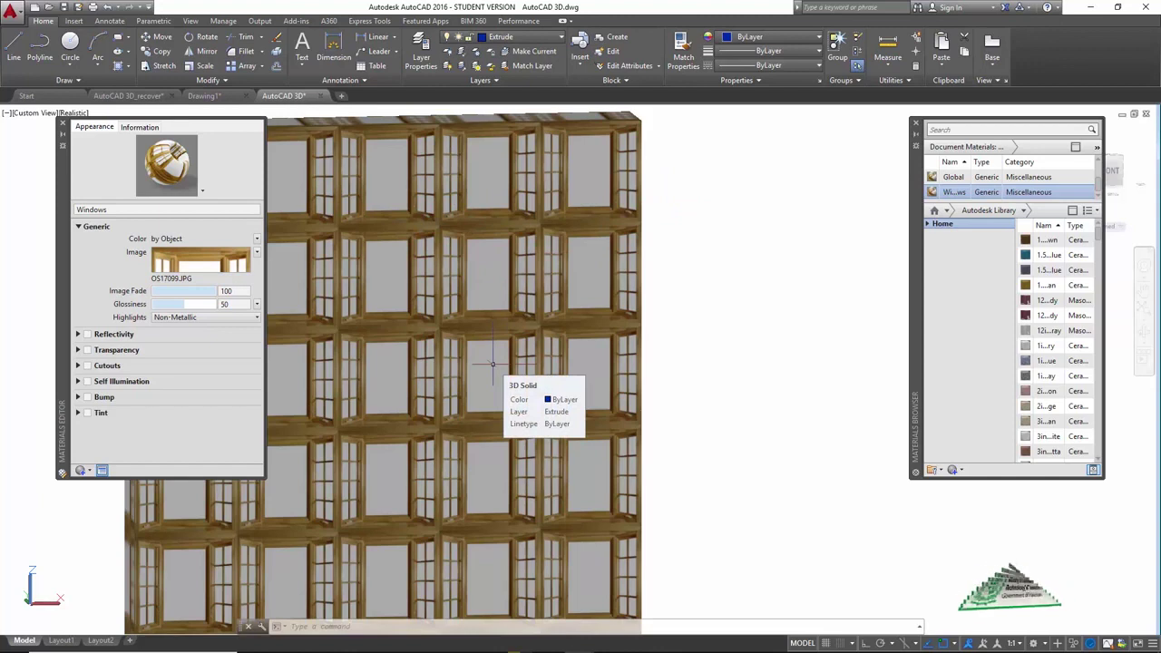
{"action": "mouse_move", "coordinate": [961, 192]}
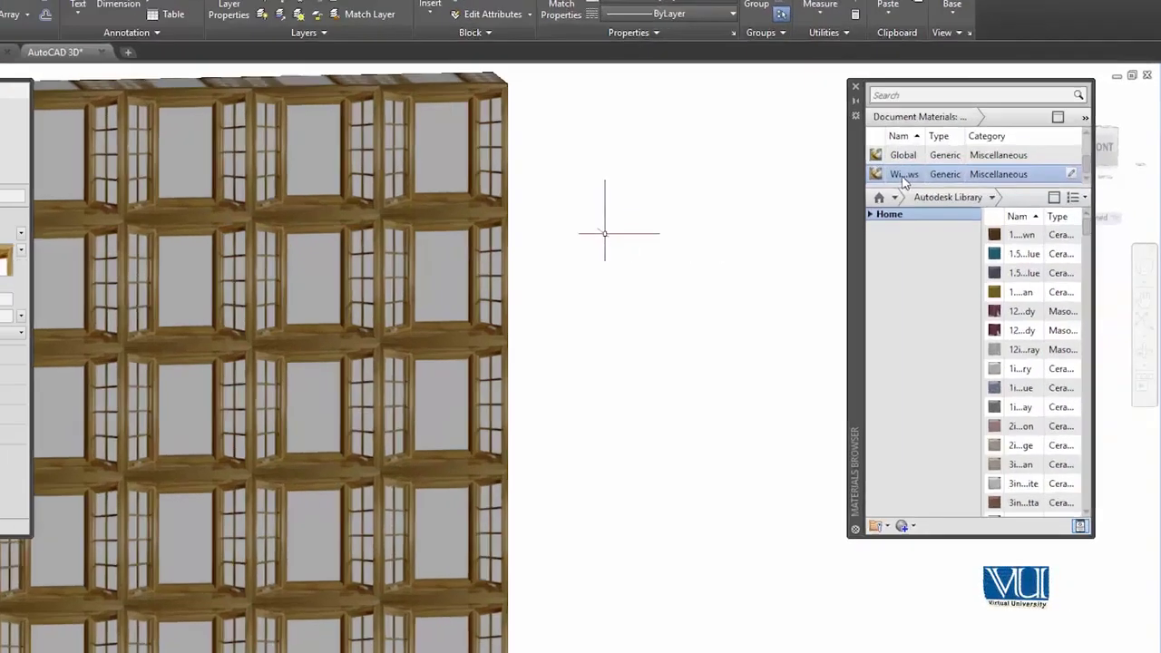
Edit the Windows material's image with a 10'-0" sample width and check the solid.
{"action": "right_click", "coordinate": [954, 197]}
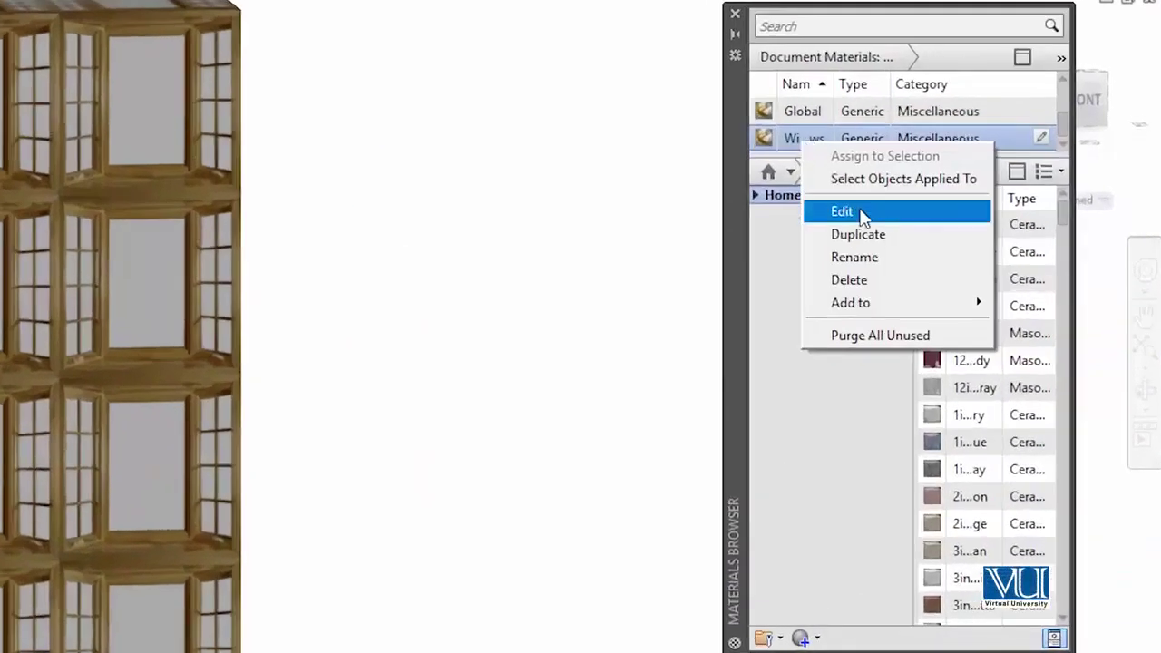
{"action": "left_click", "coordinate": [970, 238]}
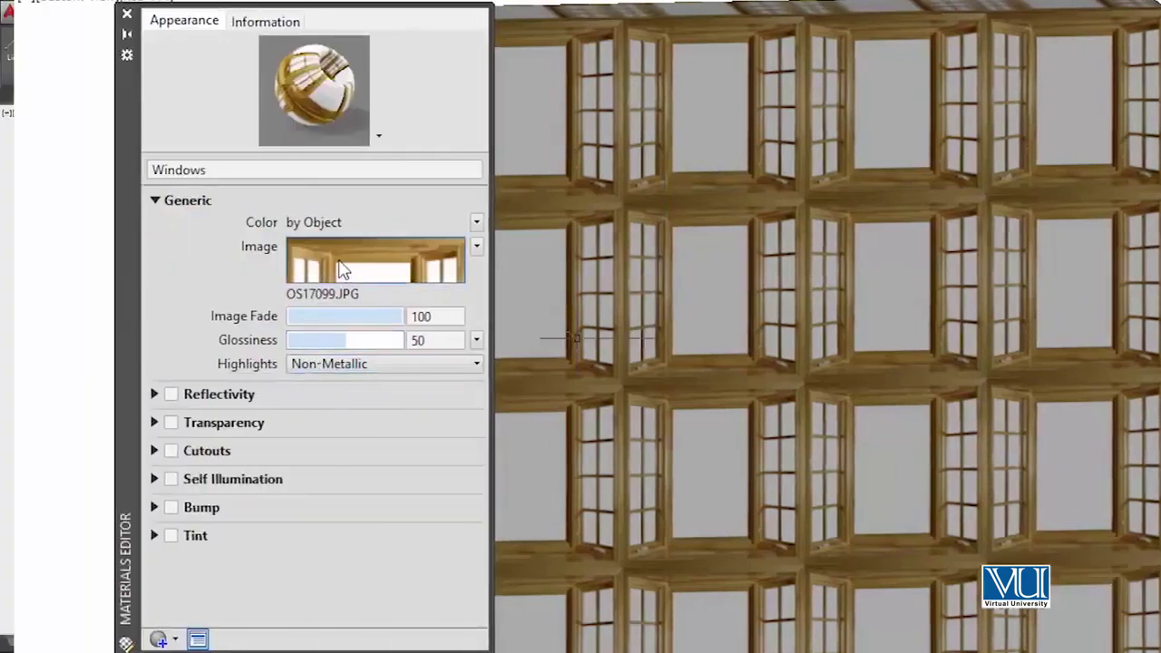
{"action": "left_click", "coordinate": [343, 266]}
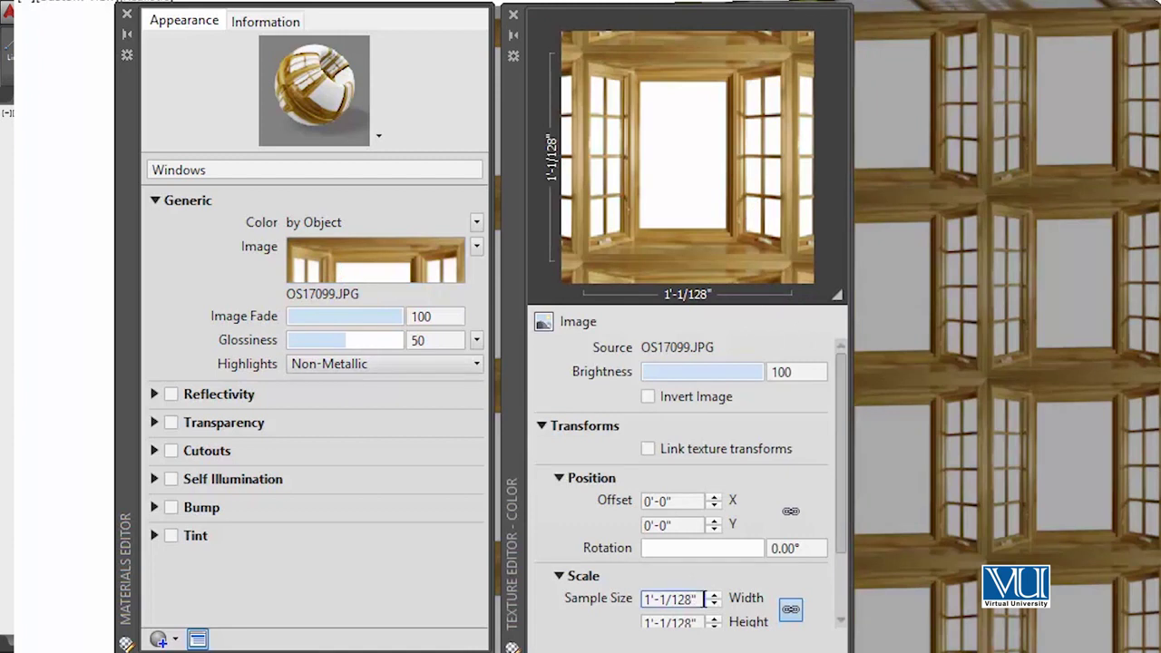
{"action": "double_click", "coordinate": [705, 599]}
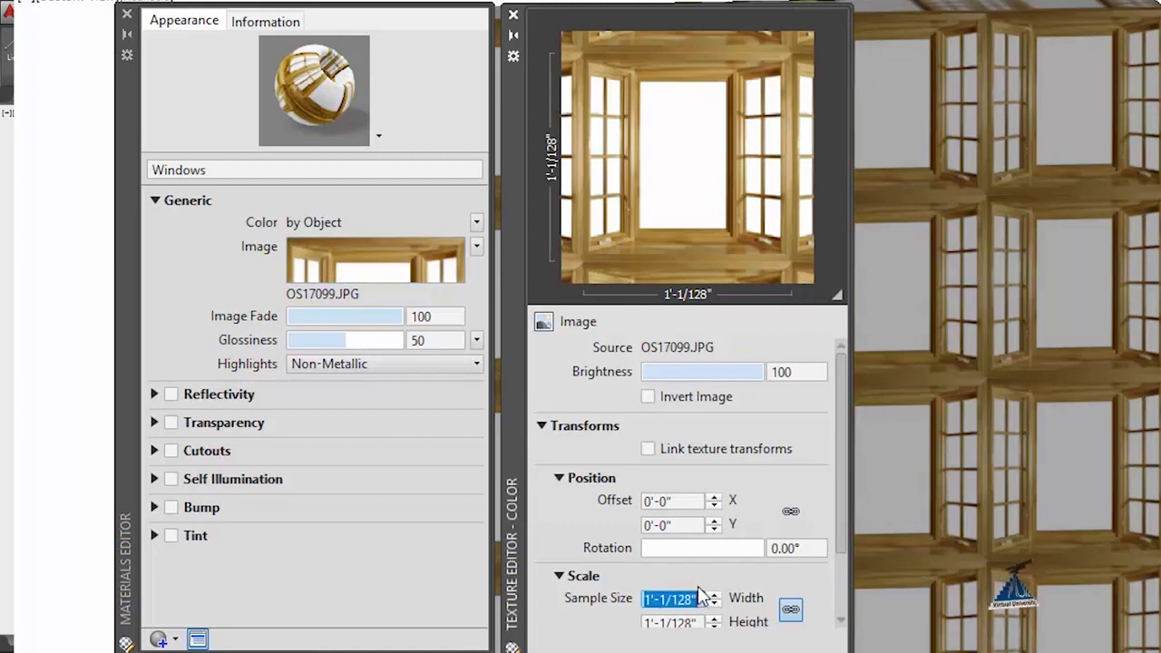
{"action": "type", "text": "10"}
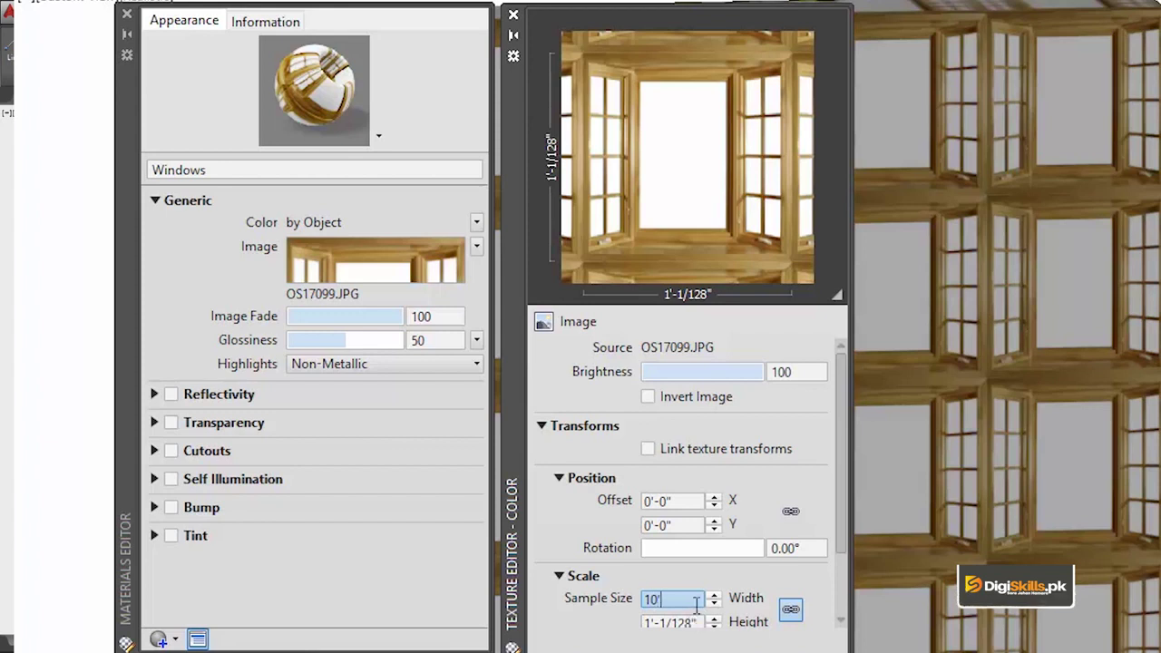
{"action": "left_click", "coordinate": [691, 622]}
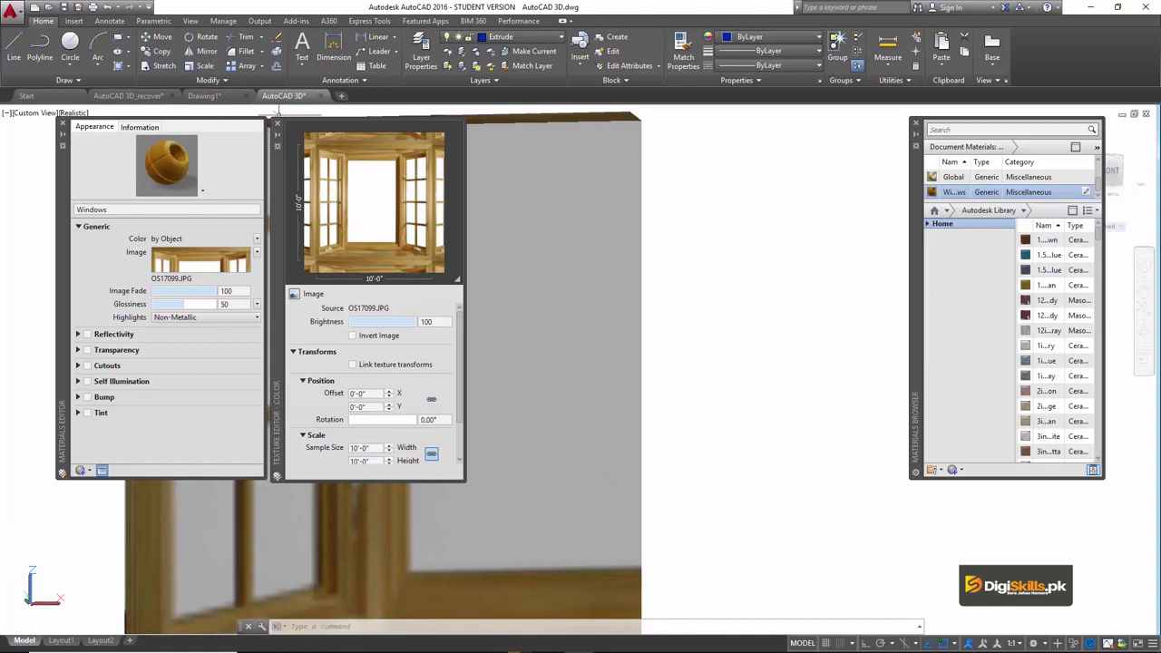
{"action": "left_click", "coordinate": [276, 121]}
{"action": "scroll", "coordinate": [453, 291], "scroll_direction": "down", "scroll_amount": 3}
{"action": "middle_click_drag", "start_coordinate": [429, 373], "coordinate": [427, 372]}
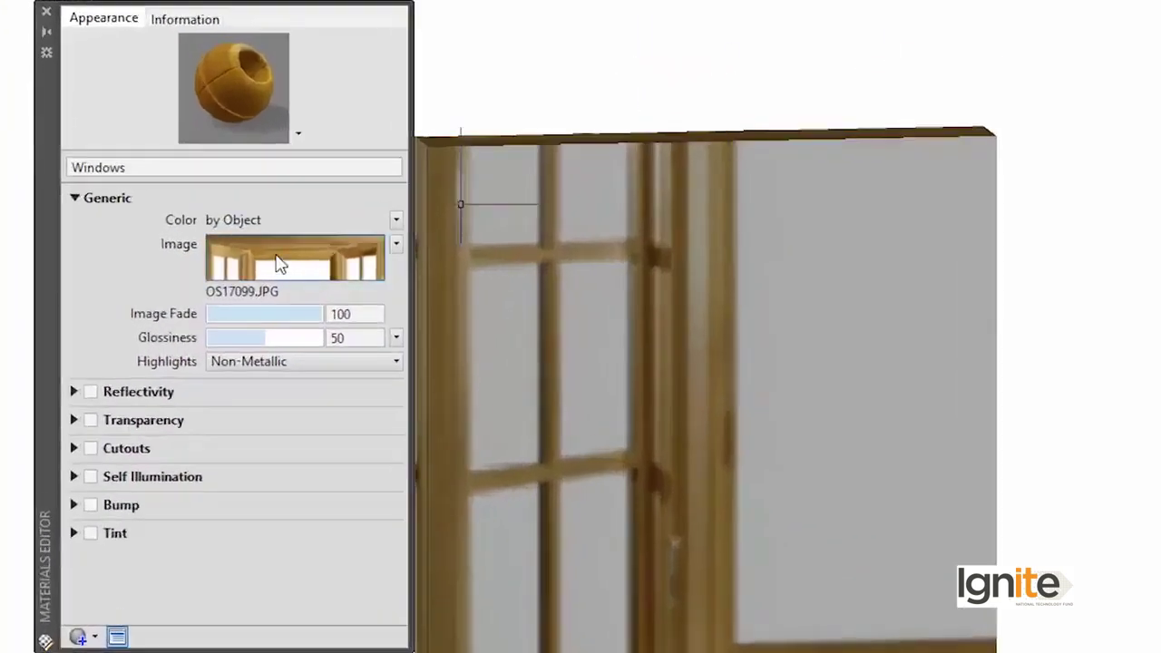
Reduce the Windows image sample width to 5'-0".
{"action": "left_click", "coordinate": [190, 264]}
{"action": "left_click_drag", "start_coordinate": [609, 591], "coordinate": [519, 591]}
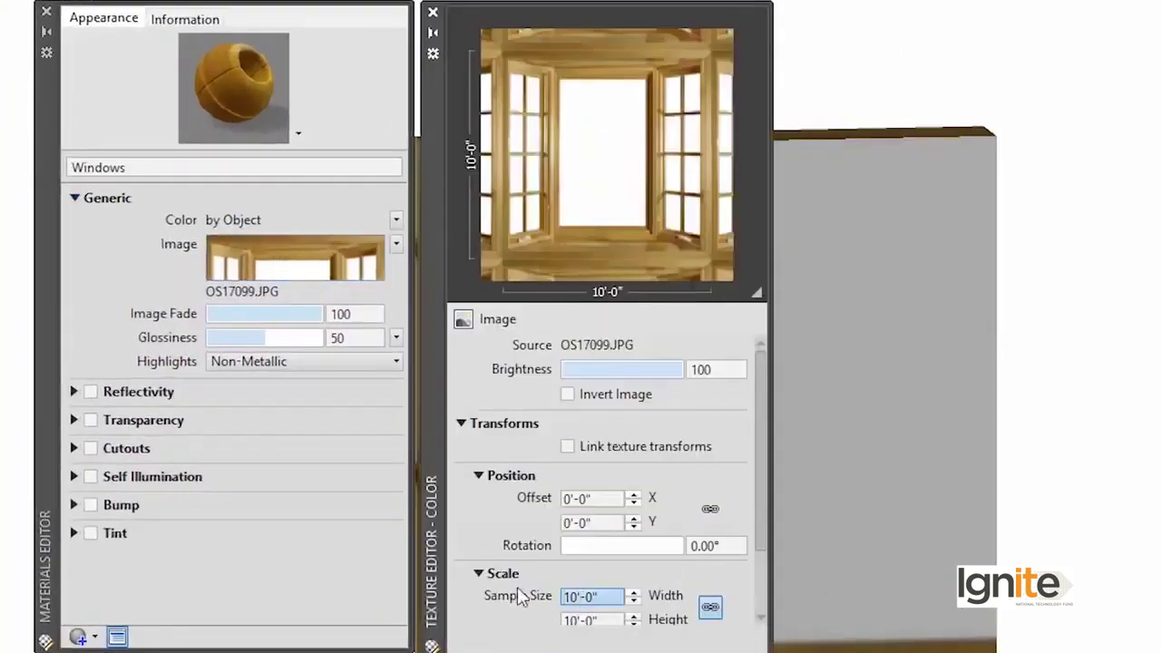
{"action": "type", "text": "5"}
{"action": "left_click_drag", "start_coordinate": [616, 597], "coordinate": [517, 599]}
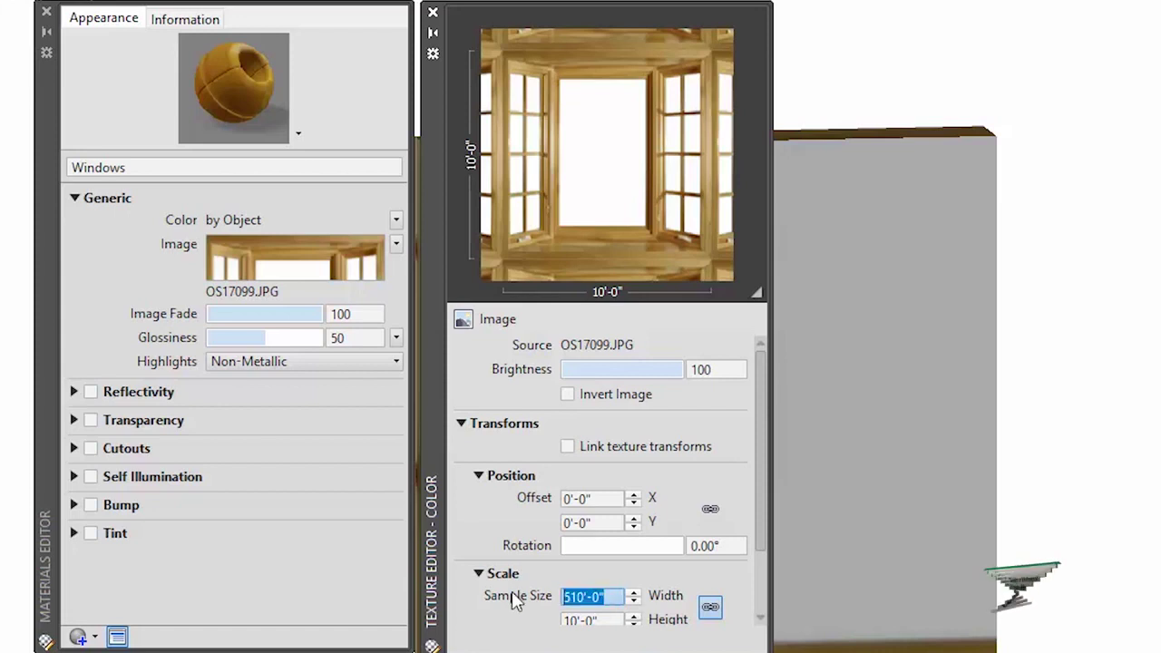
{"action": "type", "text": "5"}
{"action": "key", "text": "Return"}
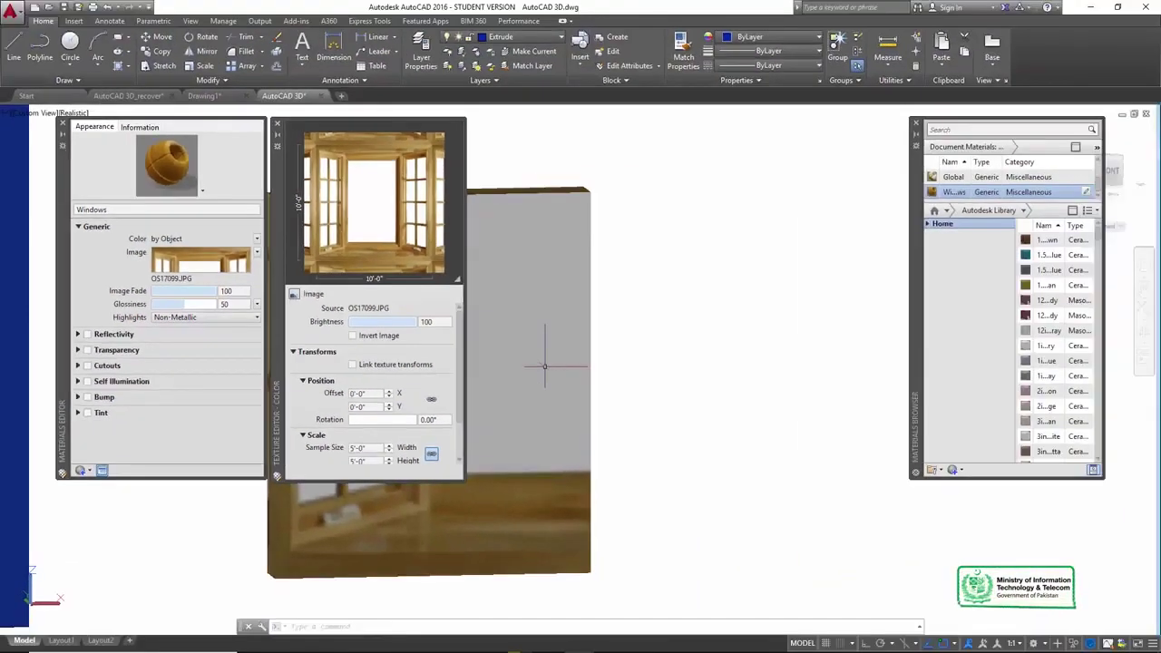
{"action": "left_click", "coordinate": [720, 302]}
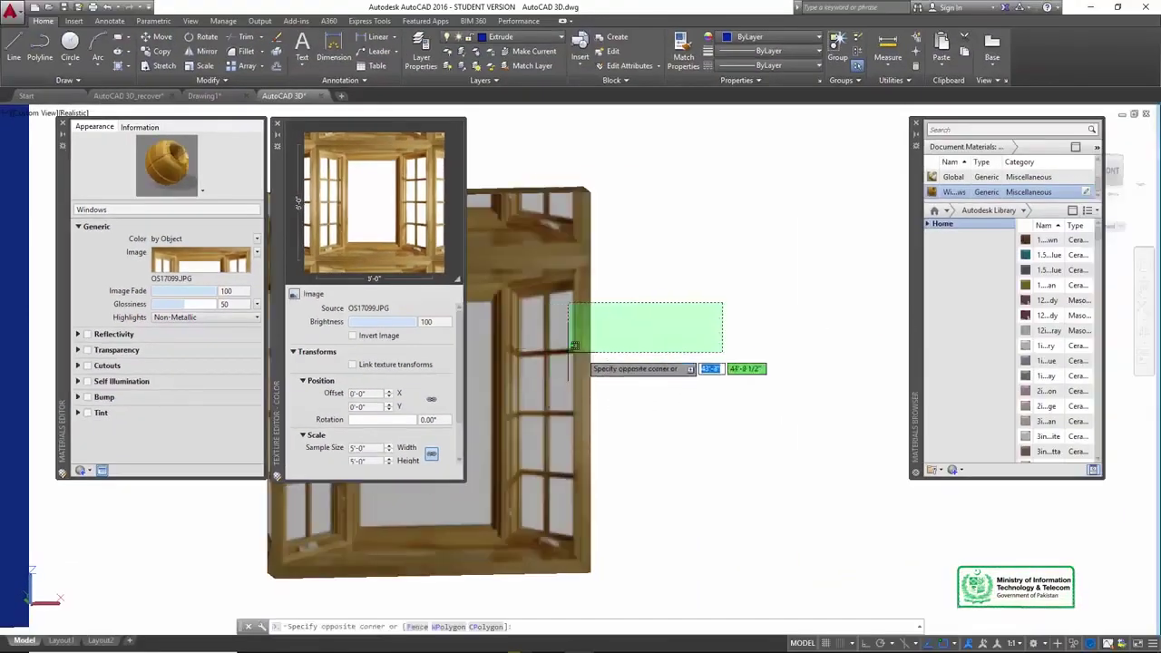
Set the sample width to 5'-6" and close the Texture Editor.
{"action": "middle_click_drag", "start_coordinate": [597, 344], "coordinate": [684, 320]}
{"action": "scroll", "coordinate": [674, 324], "scroll_direction": "down", "scroll_amount": 2}
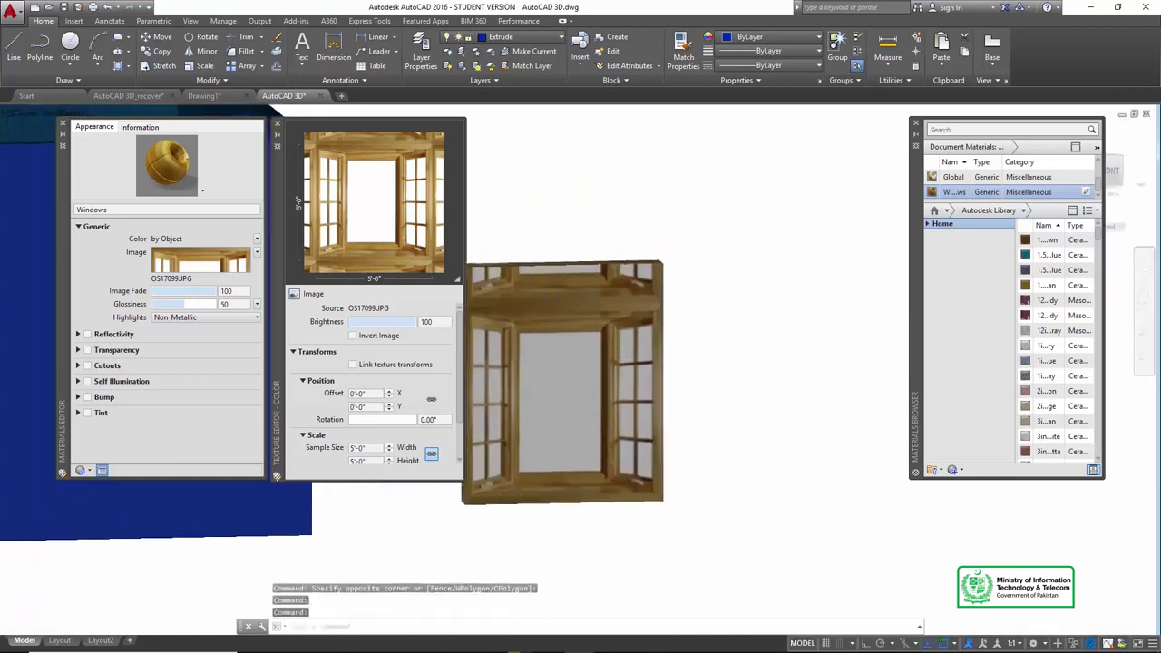
{"action": "scroll", "coordinate": [559, 302], "scroll_direction": "up", "scroll_amount": 2}
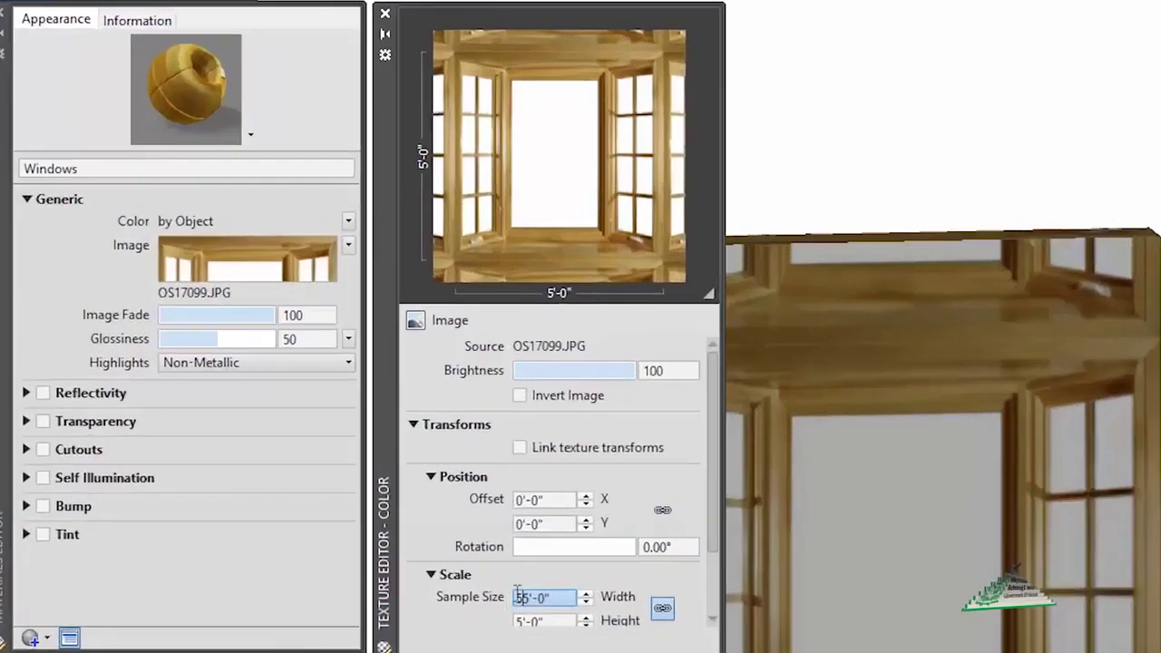
{"action": "type", "text": "5"}
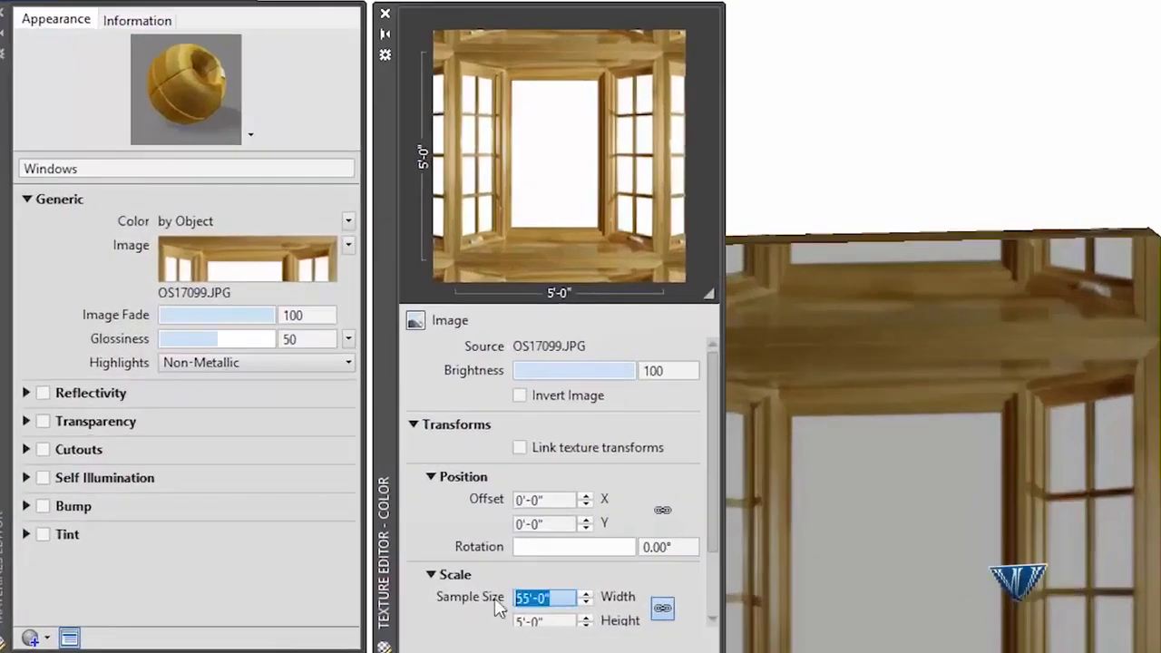
{"action": "type", "text": "5'6"}
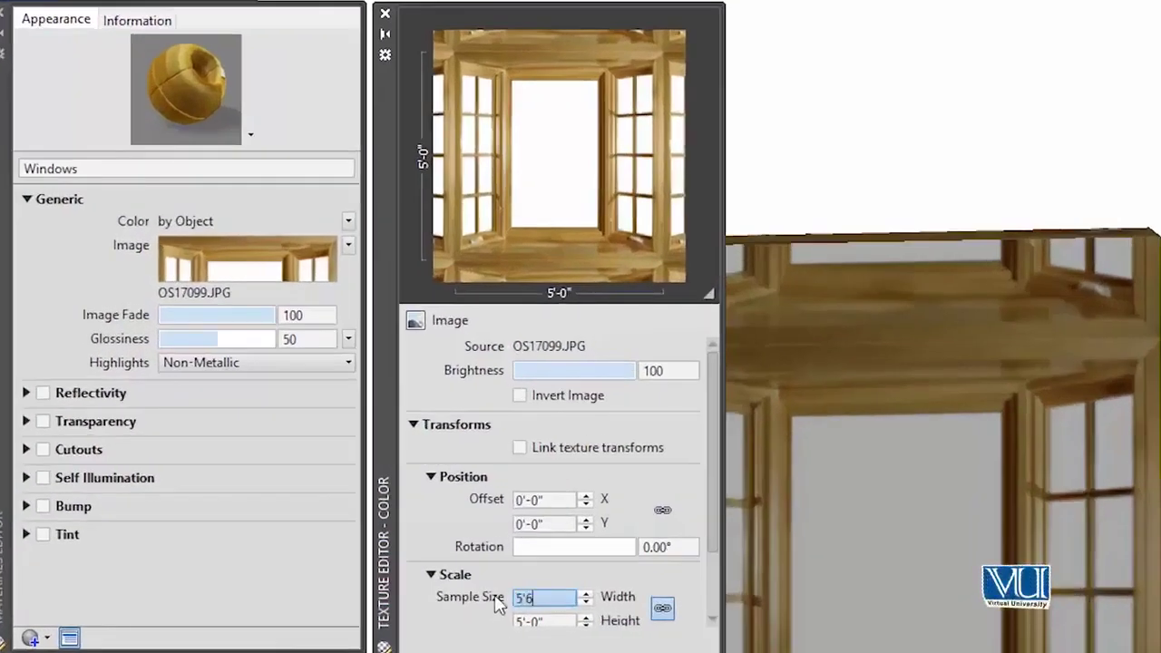
{"action": "key", "text": "Return"}
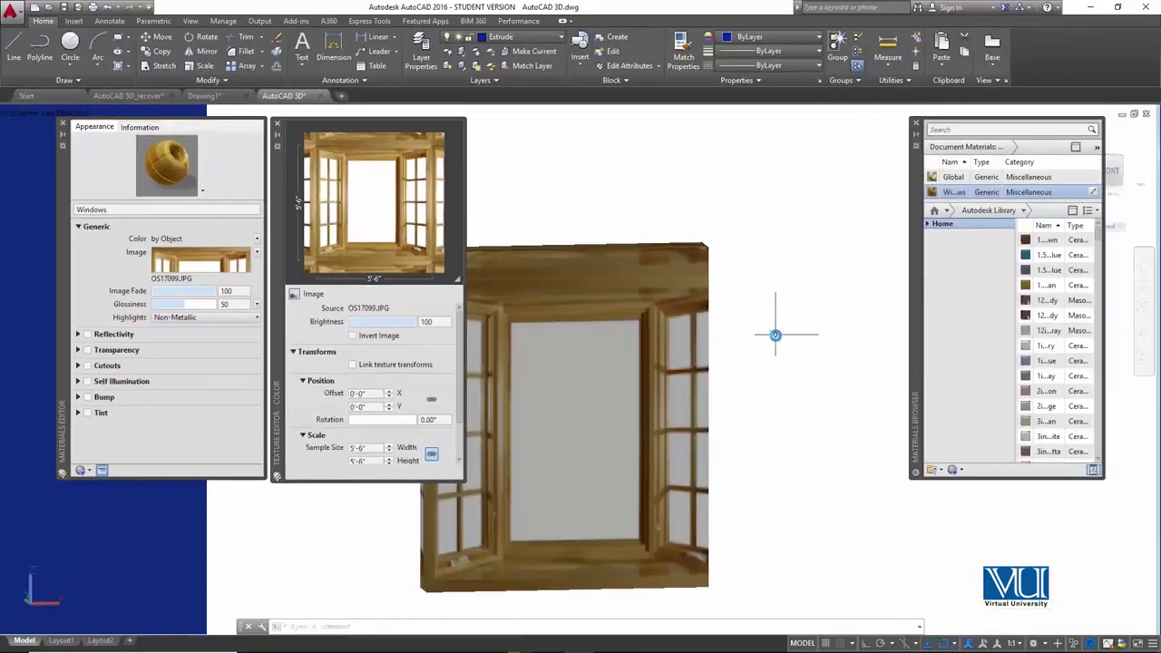
{"action": "left_click", "coordinate": [769, 327]}
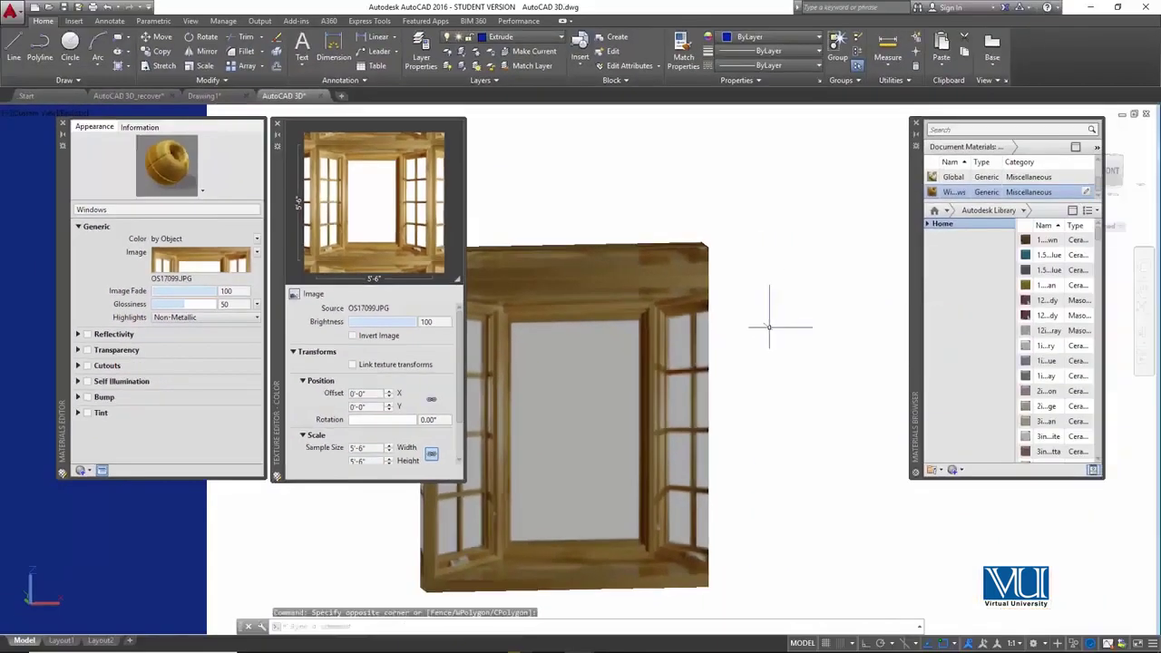
{"action": "left_click", "coordinate": [278, 126]}
{"action": "left_click", "coordinate": [601, 380]}
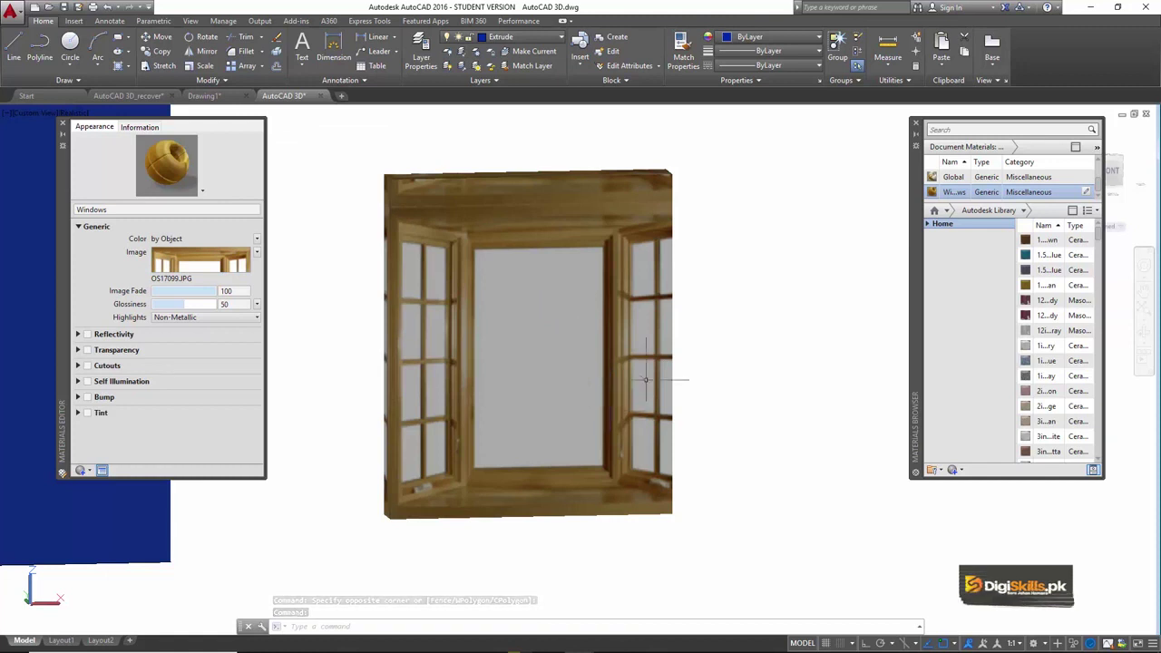
{"action": "left_click", "coordinate": [188, 259]}
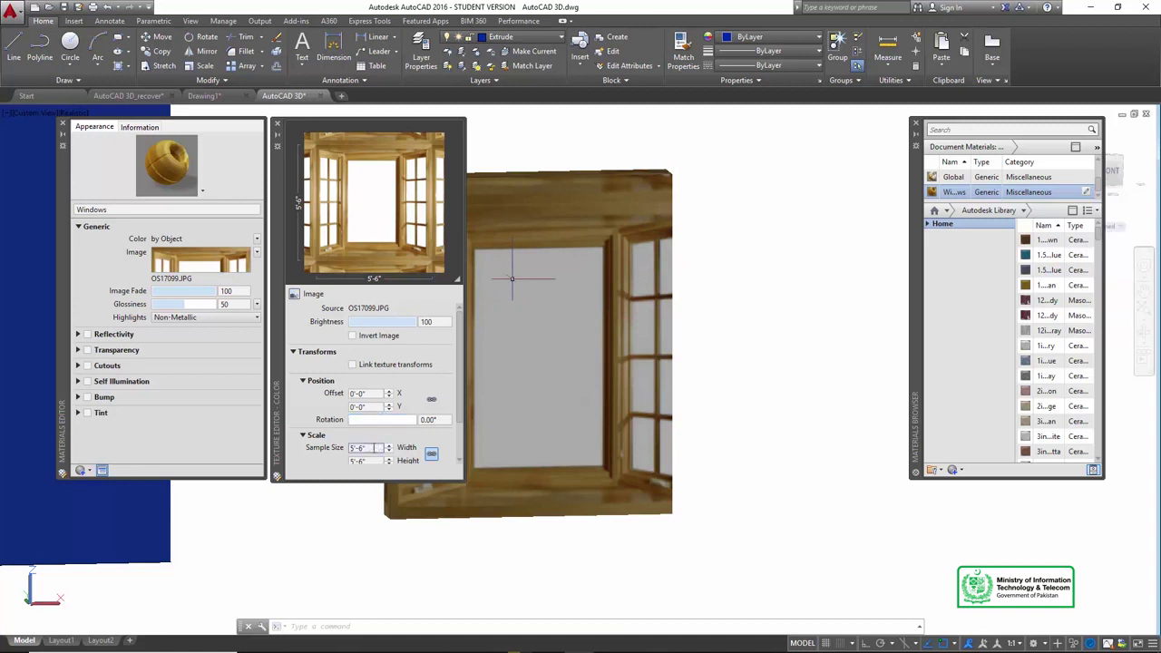
{"action": "middle_click_drag", "start_coordinate": [643, 357], "coordinate": [582, 354], "text": "shift"}
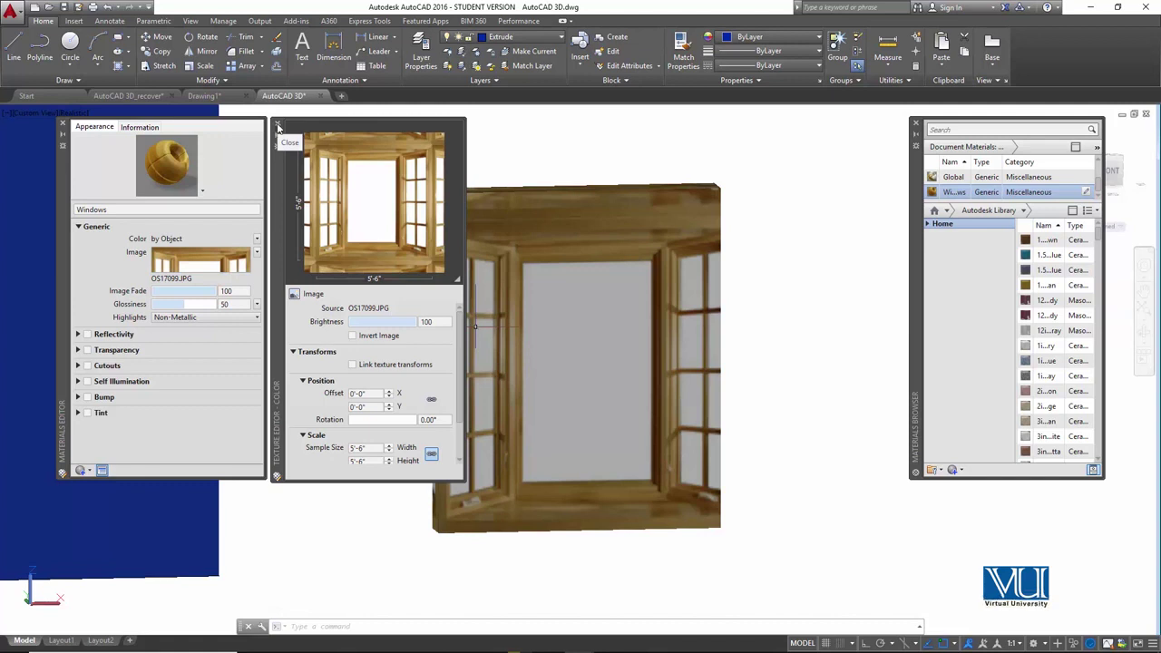
{"action": "left_click", "coordinate": [279, 127]}
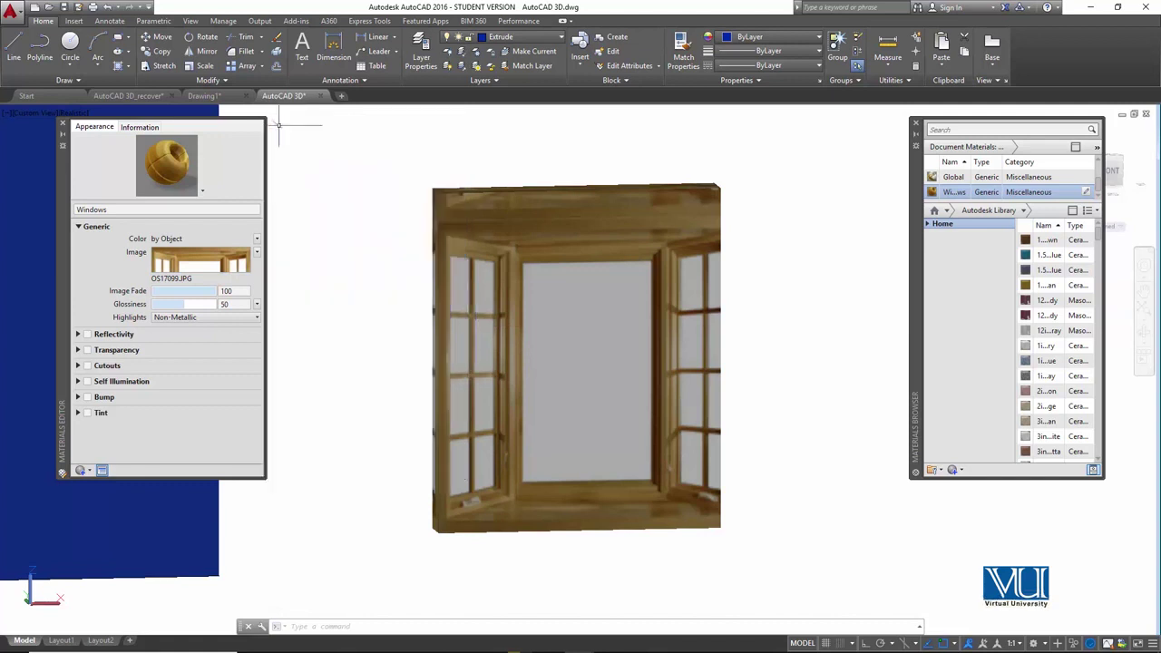
{"action": "right_click", "coordinate": [555, 270]}
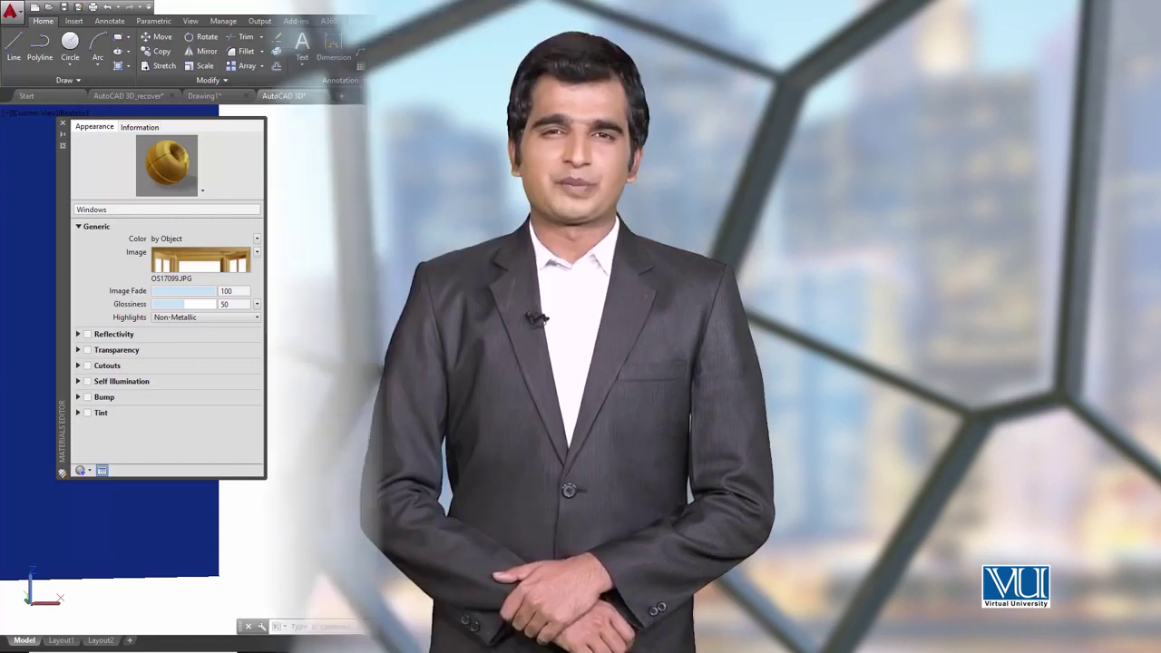